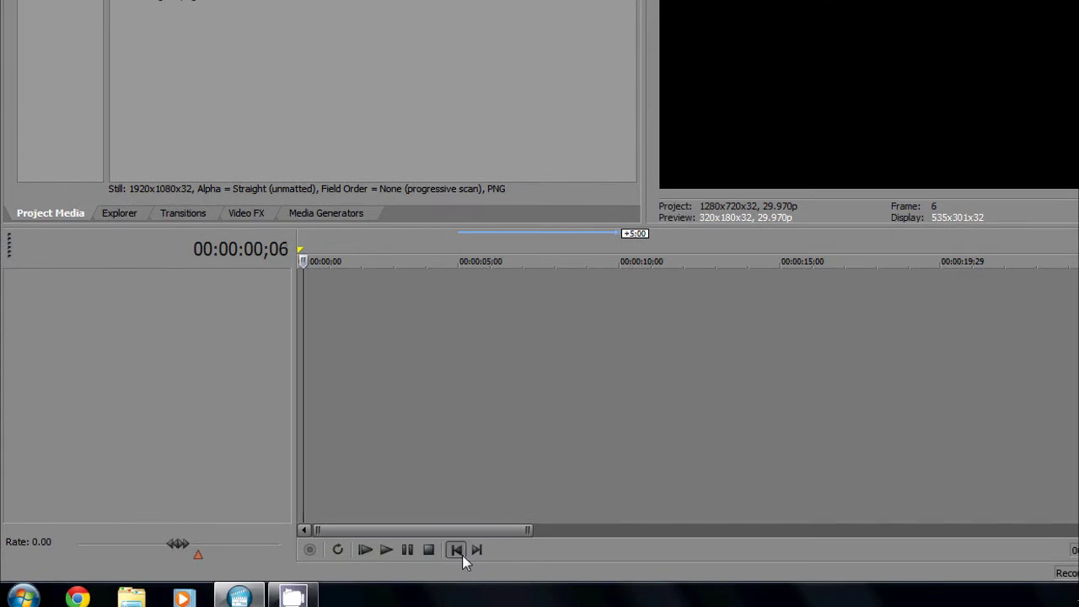
Place the MetalManTV logo and retro-sunlight2.png sunburst on two tracks, with the logo track on top.
click(459, 552)
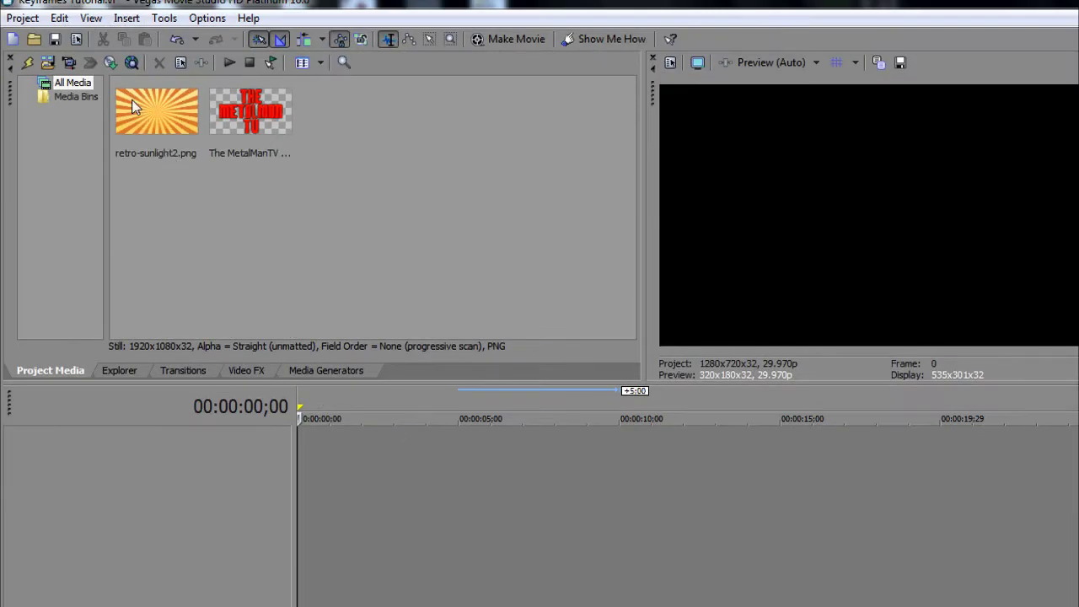
click(274, 109)
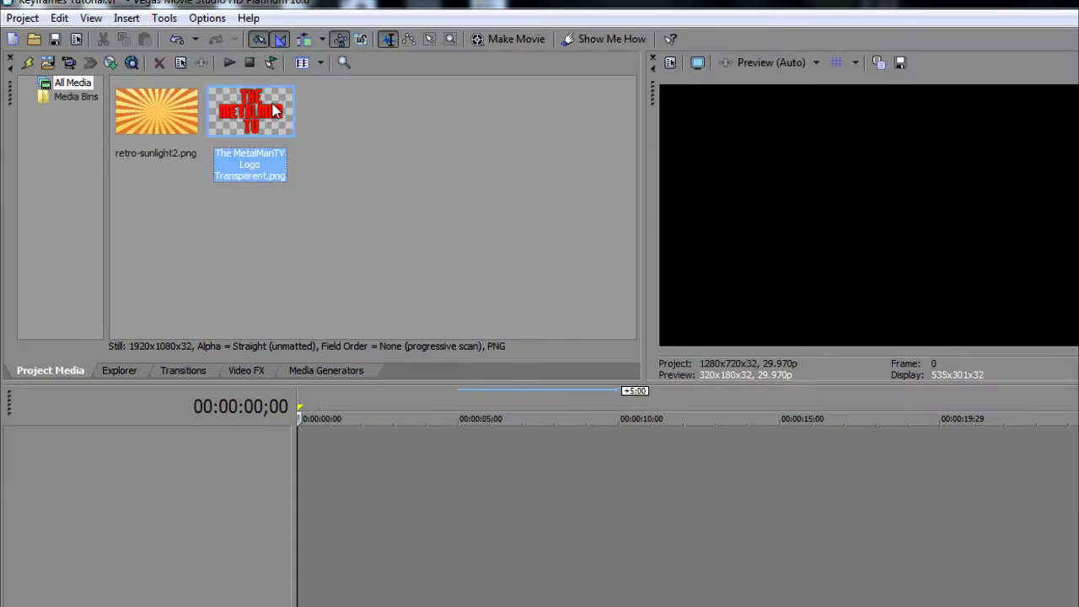
click(189, 122)
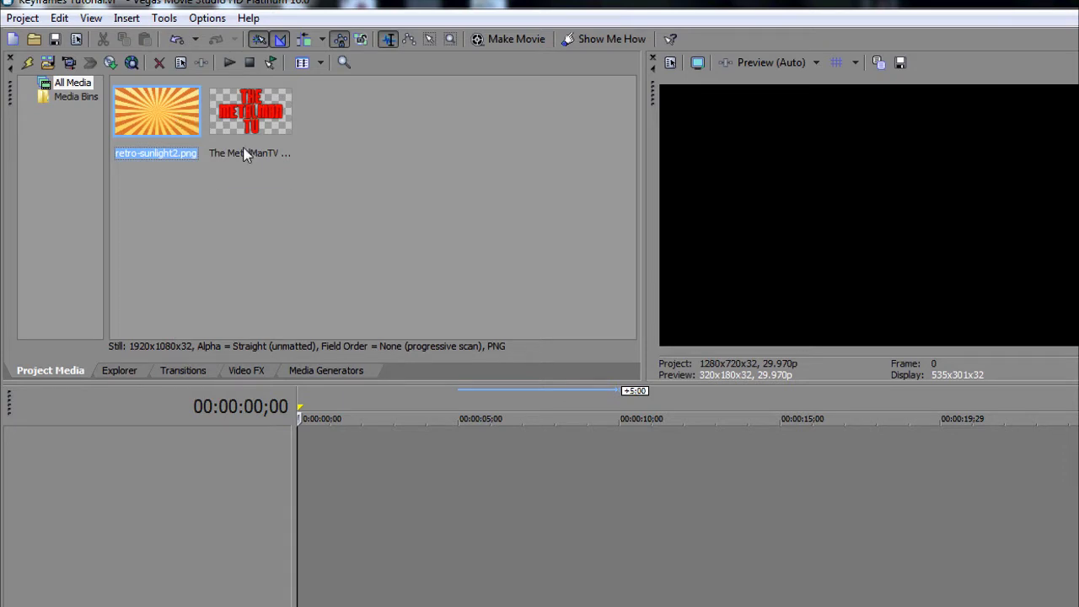
drag(252, 118, 300, 455)
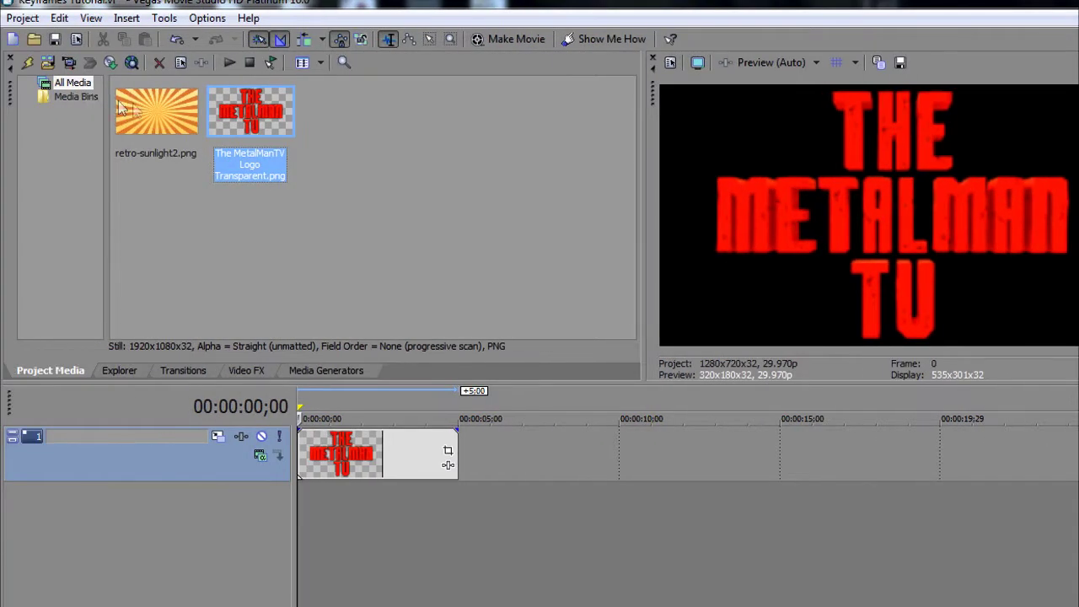
drag(81, 113, 301, 542)
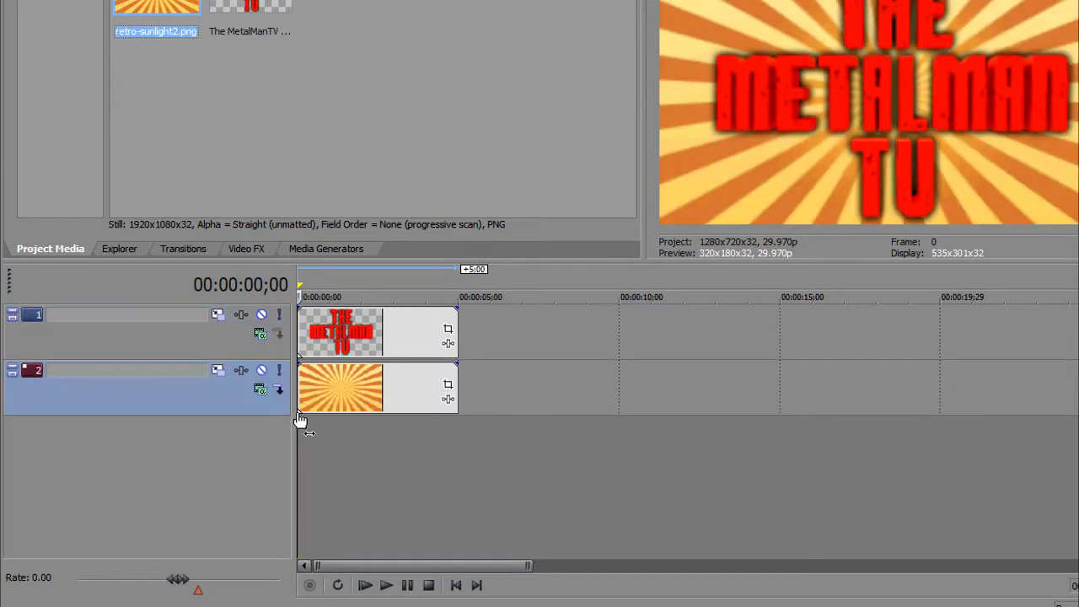
click(337, 384)
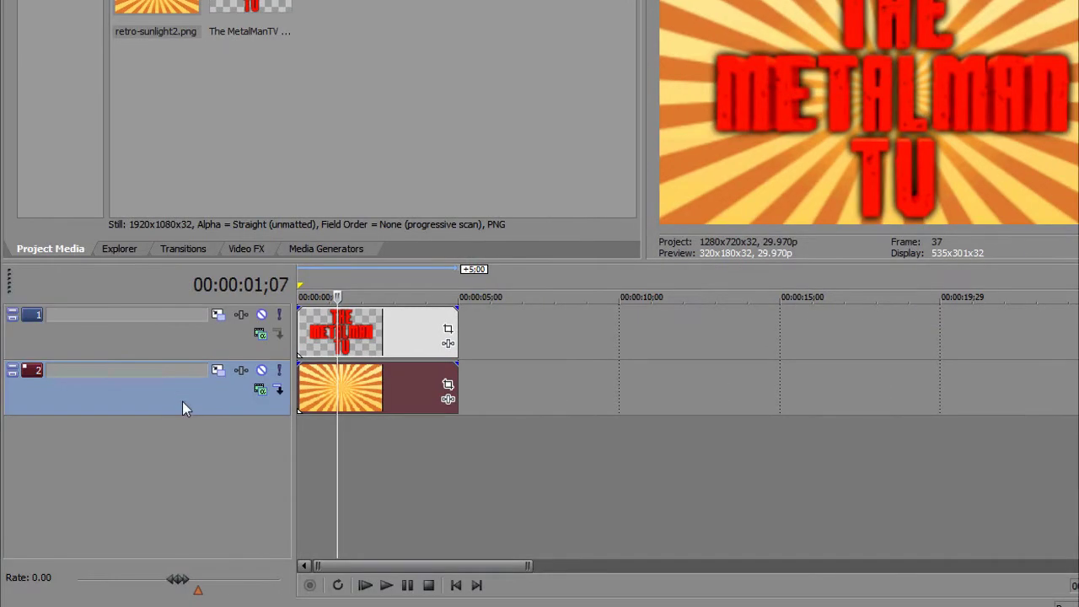
drag(132, 401, 145, 303)
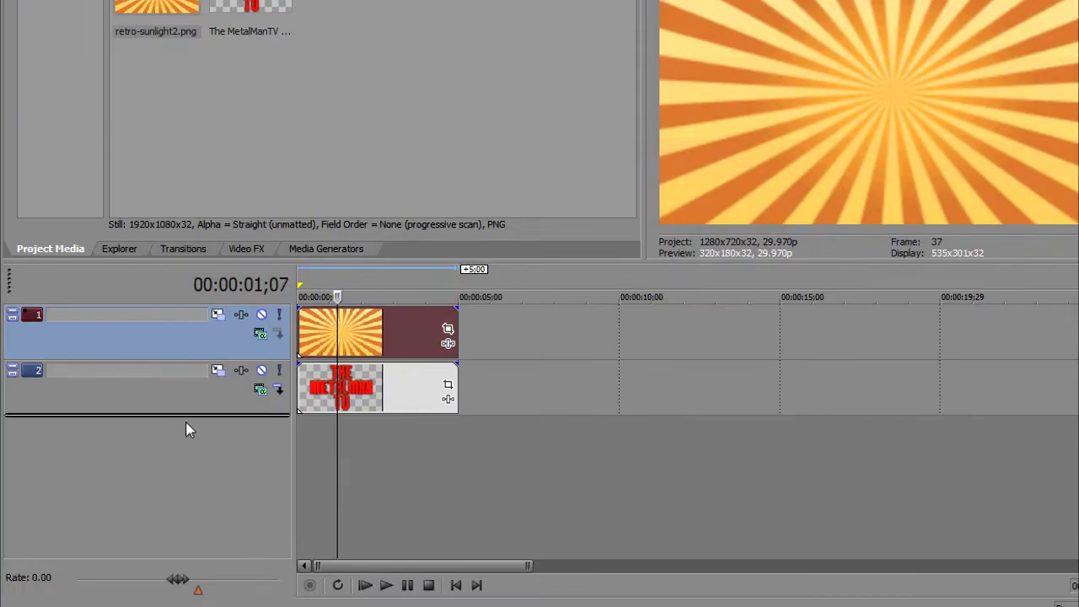
key(ctrl+z)
Rename the logo track 'Logo' and the sunburst track 'Background'.
click(154, 437)
click(155, 436)
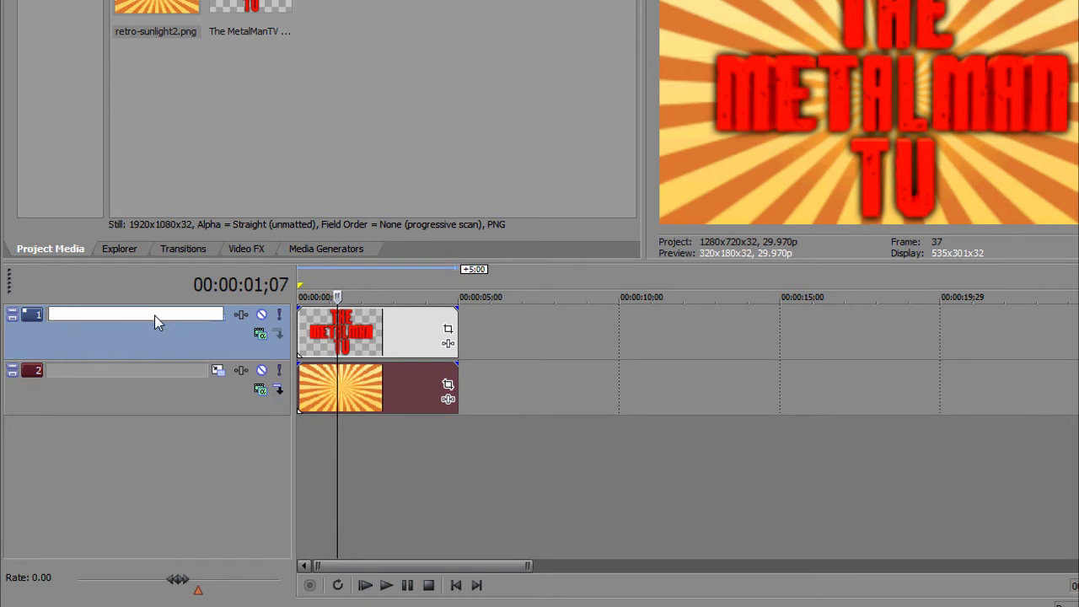
text(Logo)
key(Return)
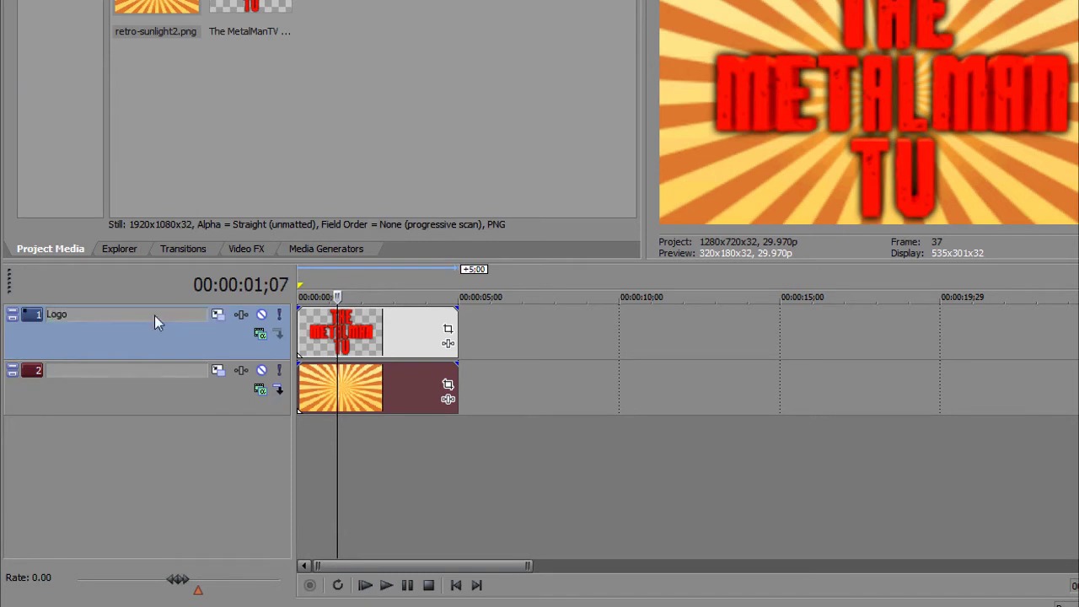
click(113, 368)
double_click(113, 370)
text(Ba)
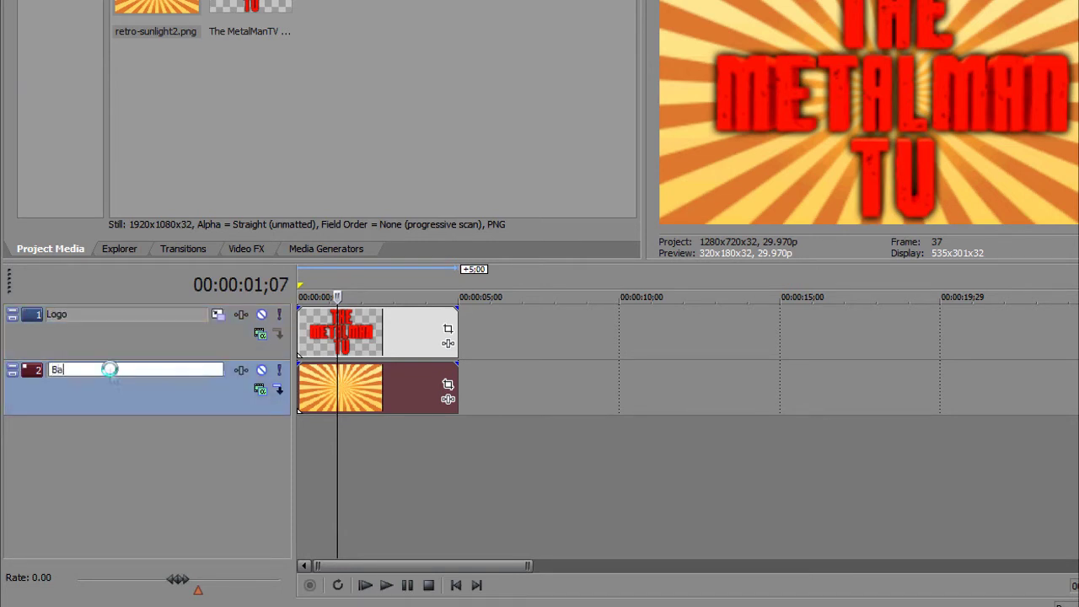
text(ckground)
key(Return)
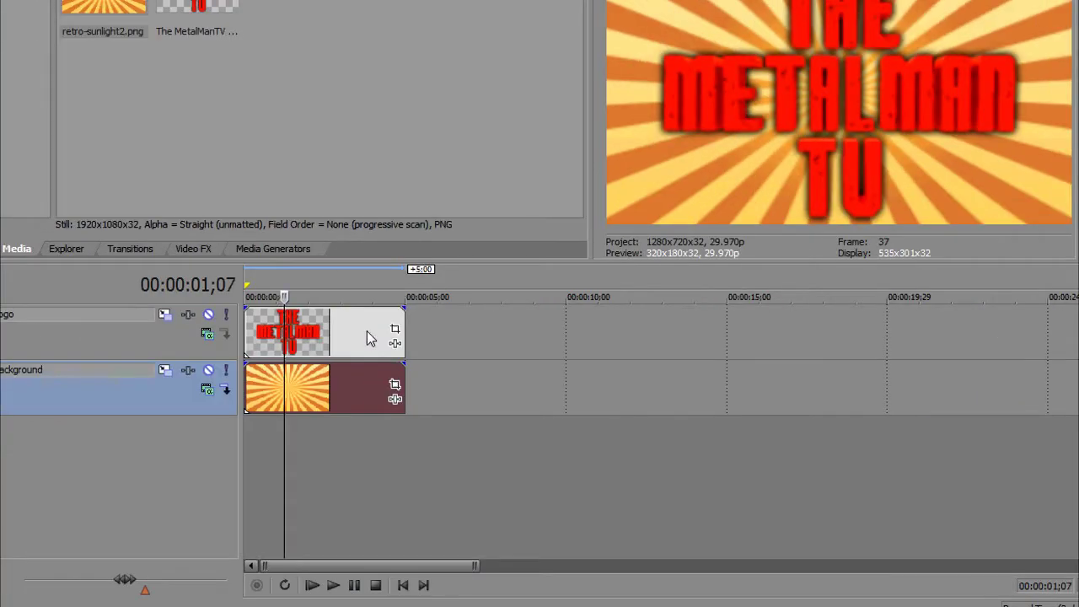
click(422, 337)
Enlarge the logo's Pan/Crop frame to about 2788 × 1568 so the logo shrinks, then close the window.
click(394, 329)
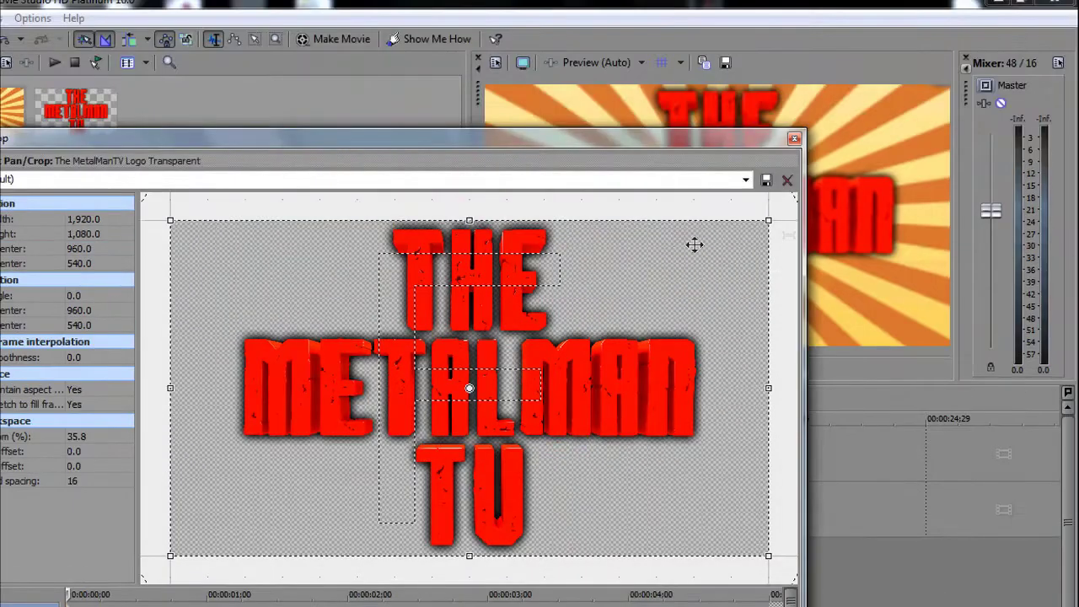
scroll(651, 314, down, 5)
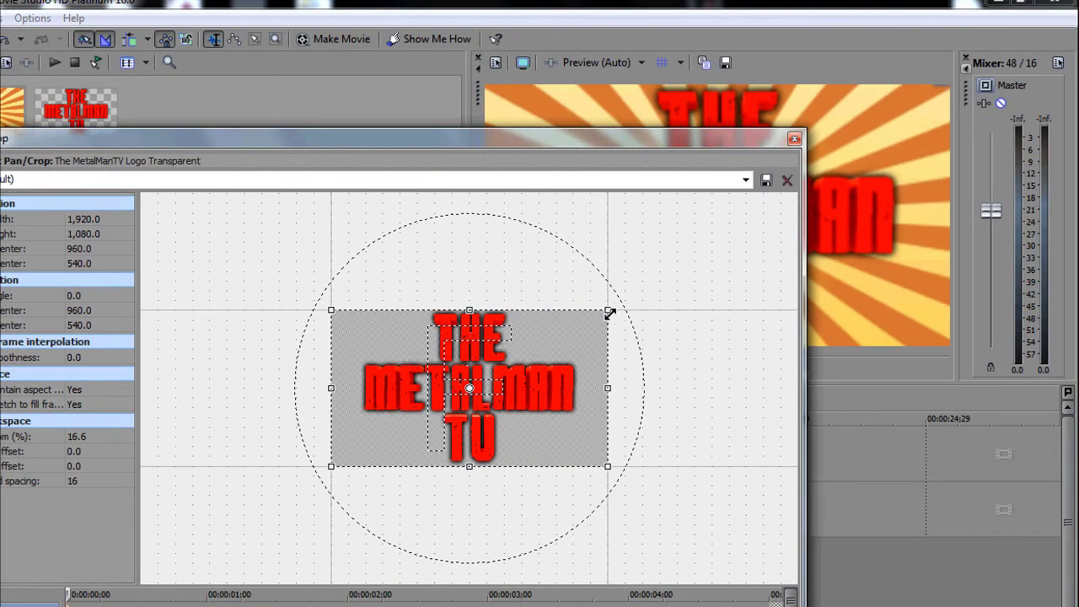
drag(608, 310, 662, 280)
drag(674, 139, 698, 413)
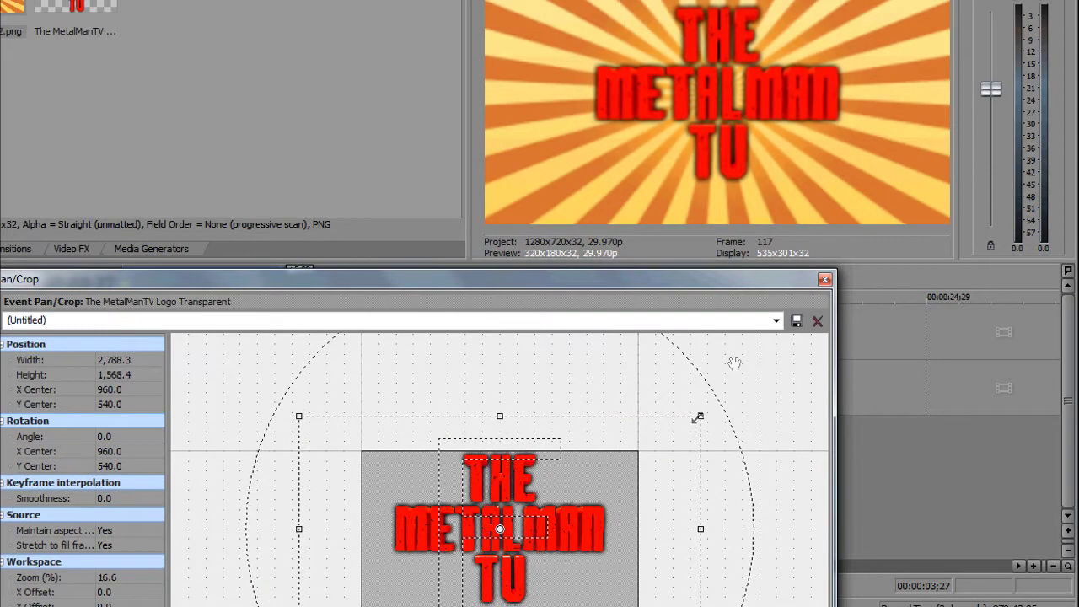
click(824, 279)
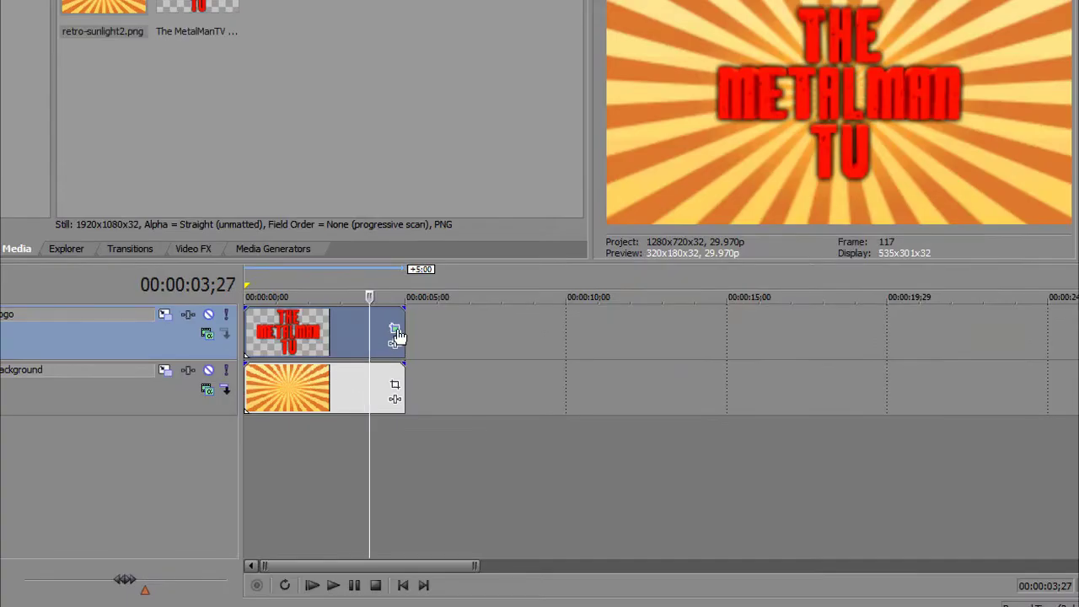
Extend the Logo and Background clips' right edges out to about 00:00:10;00.
click(265, 525)
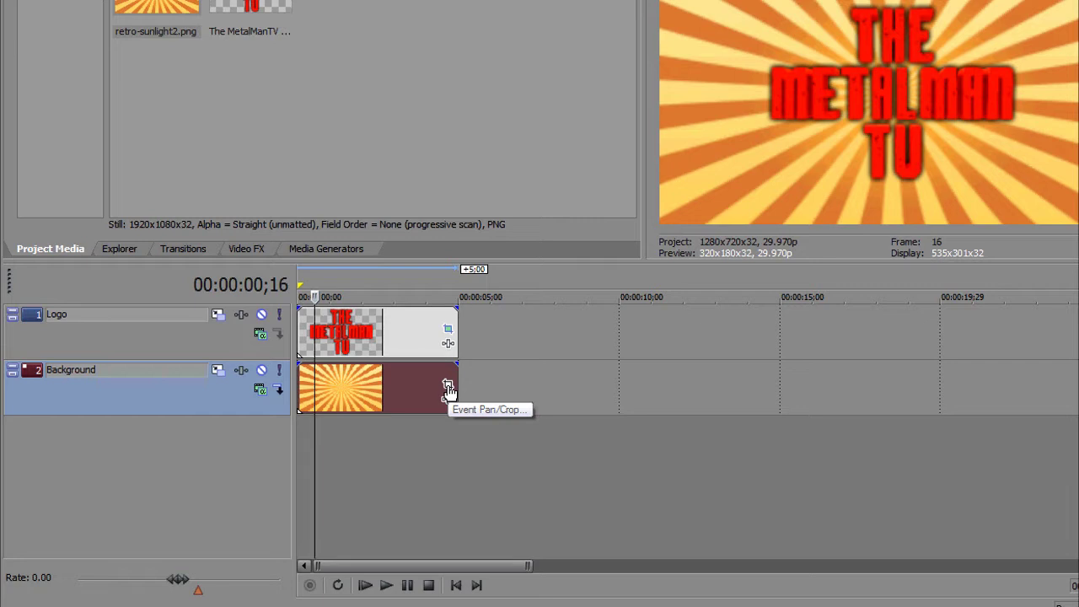
click(425, 341)
drag(455, 345, 620, 346)
drag(456, 385, 618, 380)
click(547, 381)
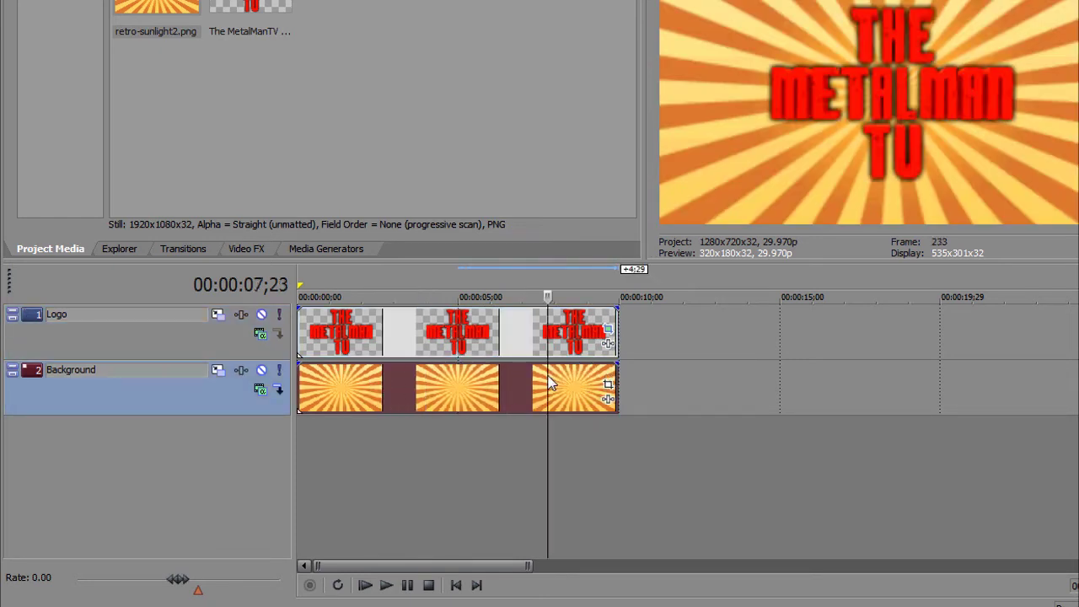
click(350, 389)
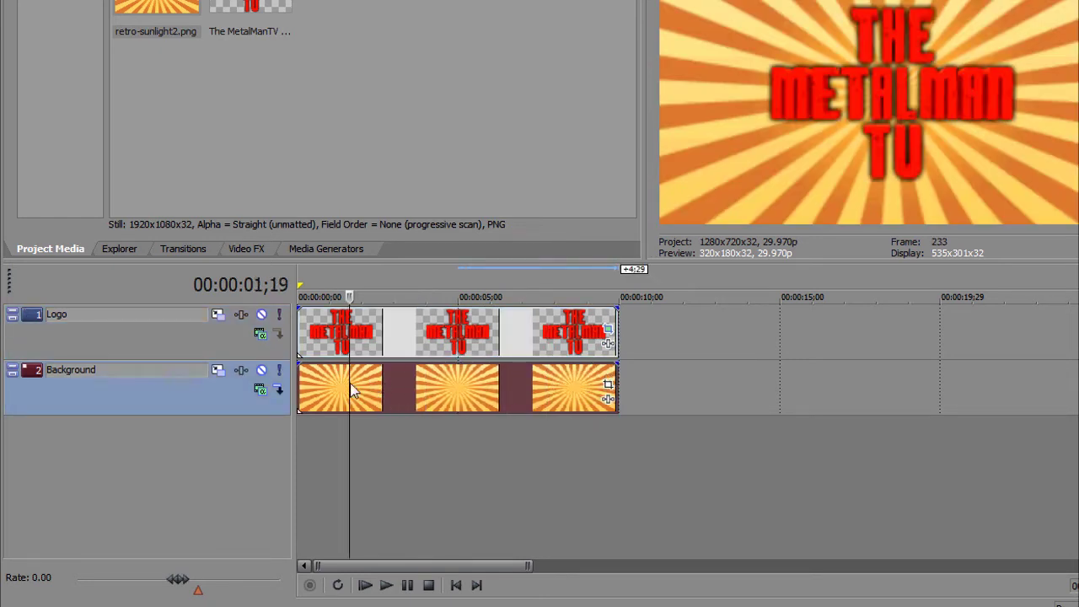
click(608, 385)
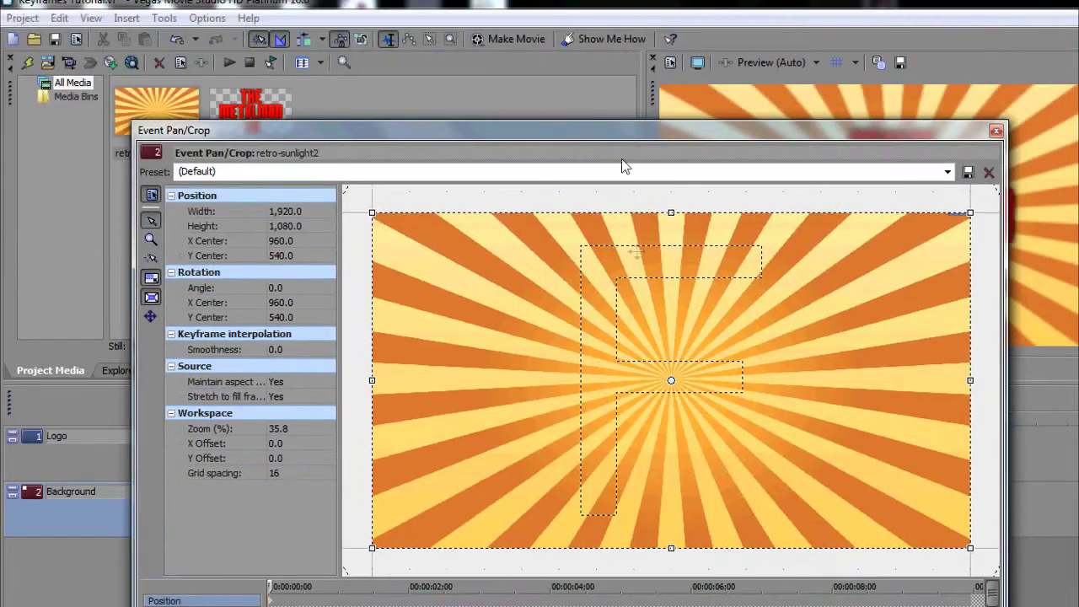
Restore the sunburst's crop frame to 0° and shrink it to roughly 1,189 × 669 around the ray centre.
scroll(653, 326, down, 3)
scroll(653, 326, down, 1)
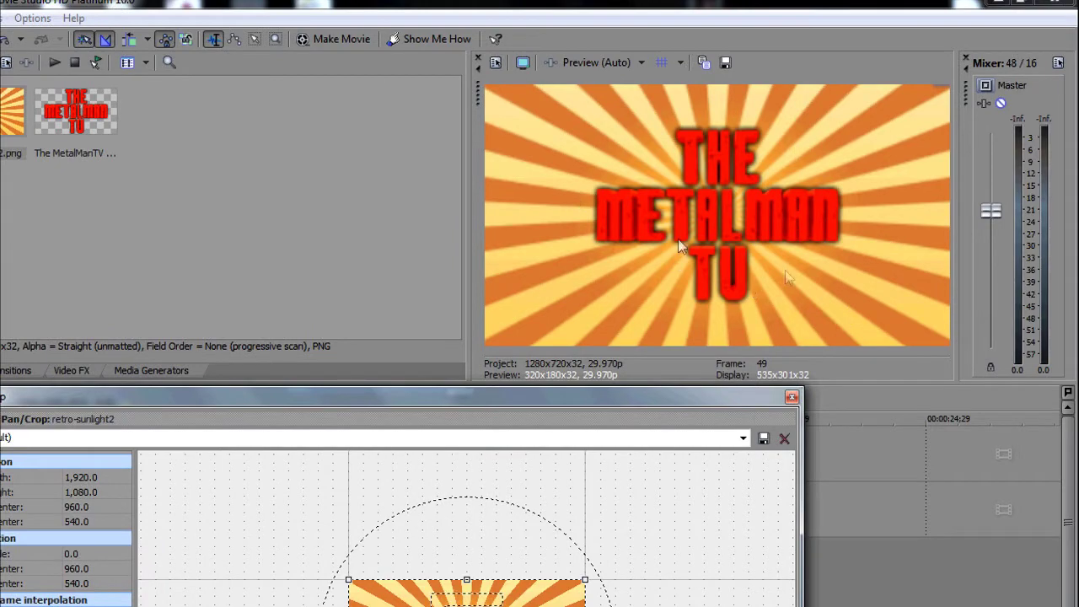
drag(653, 390, 737, 291)
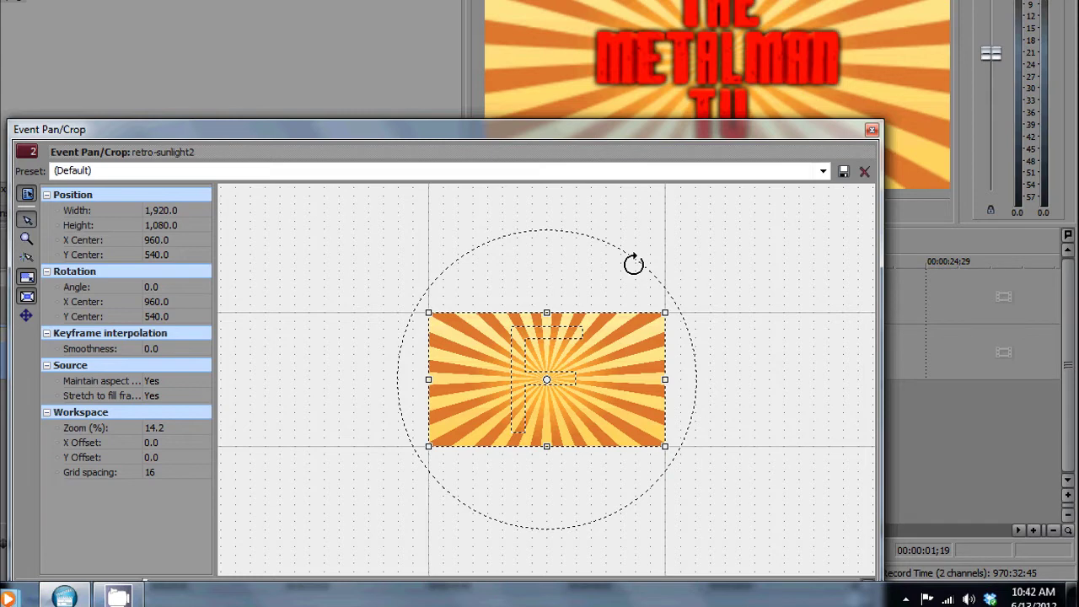
drag(633, 264, 666, 332)
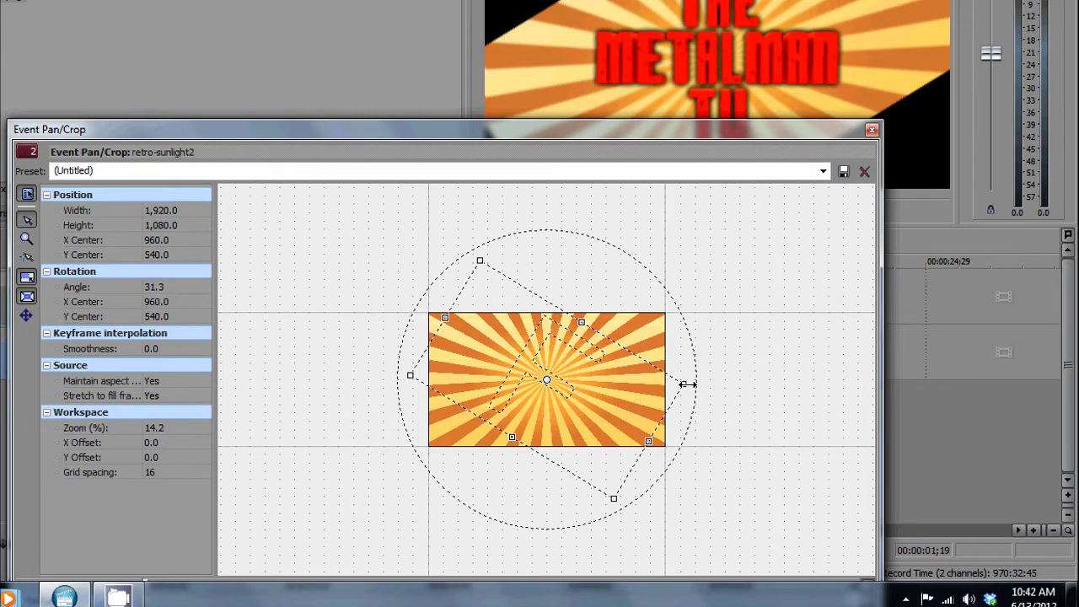
drag(688, 384, 622, 398)
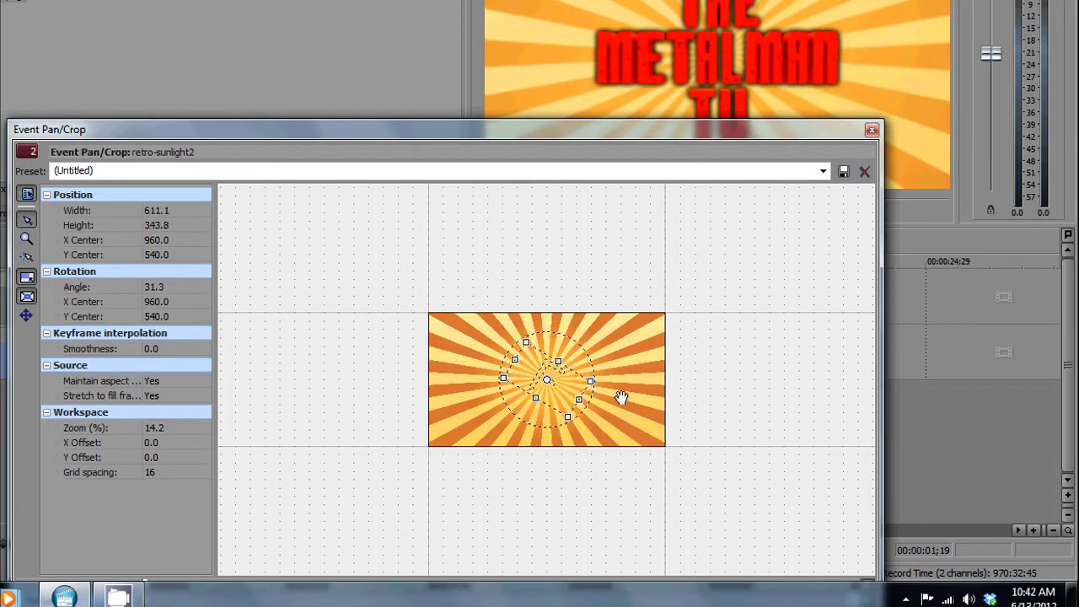
drag(578, 357, 551, 354)
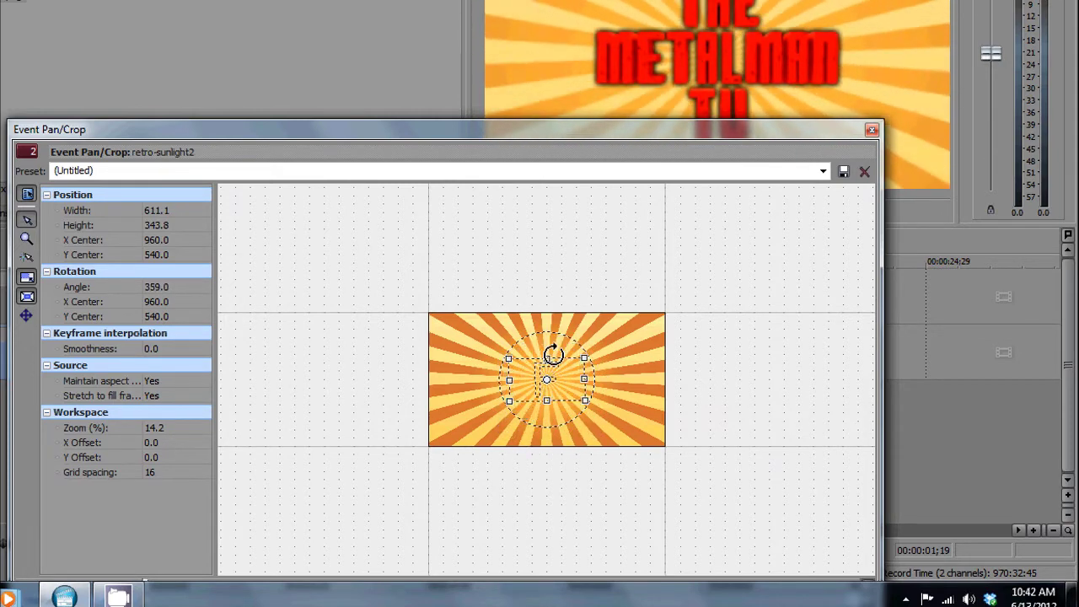
right_click(557, 376)
click(577, 386)
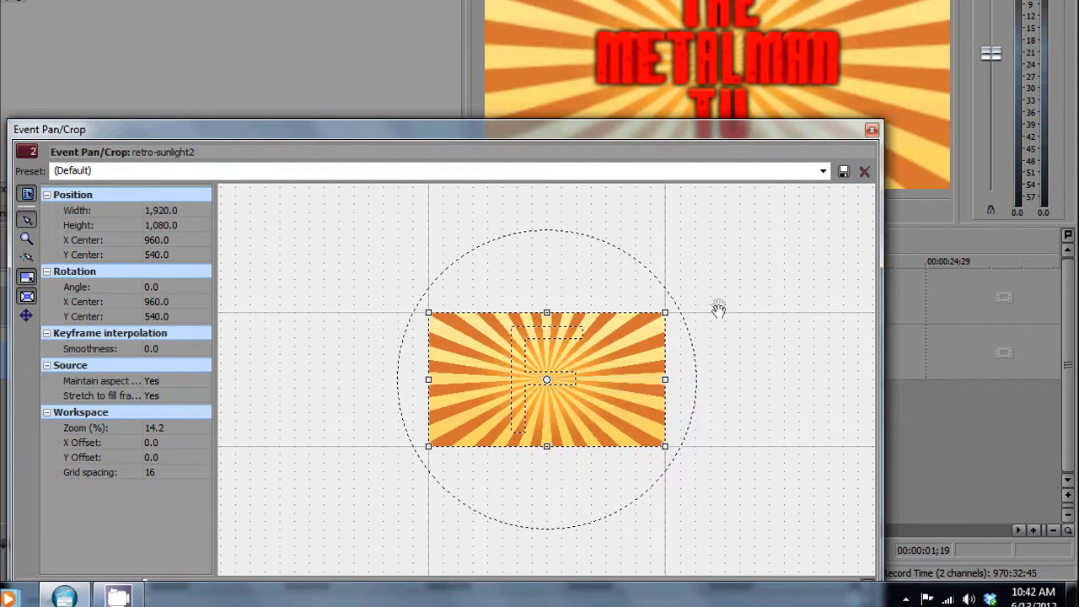
drag(664, 313, 614, 344)
click(822, 171)
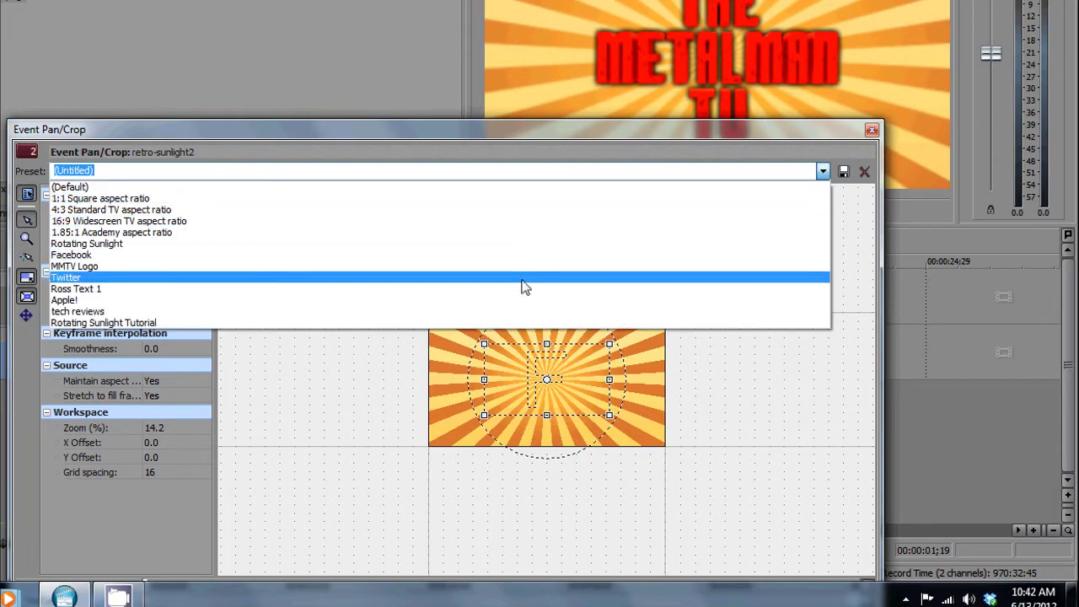
Apply the Rotating Sunlight Tutorial preset, leaving the sunburst frame upright at 886.3 × 498.6.
click(511, 323)
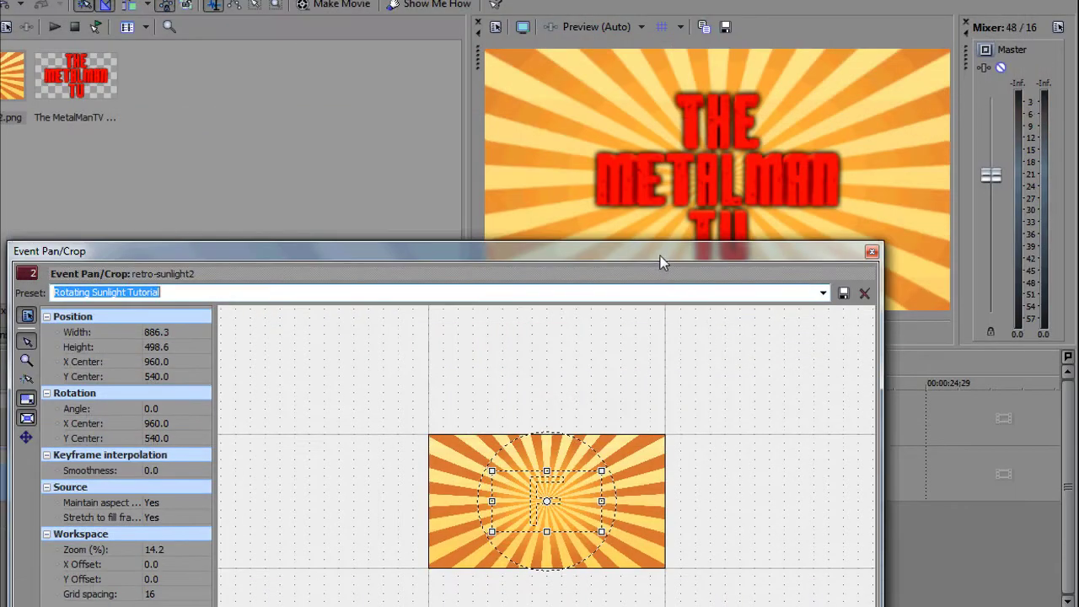
drag(659, 255, 495, 213)
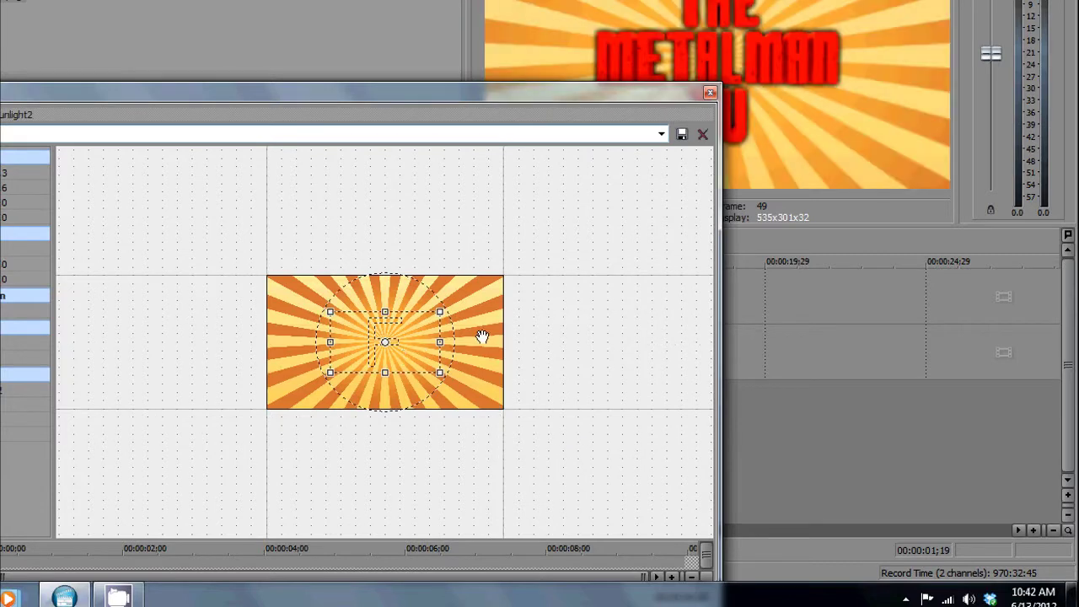
scroll(405, 333, up, 4)
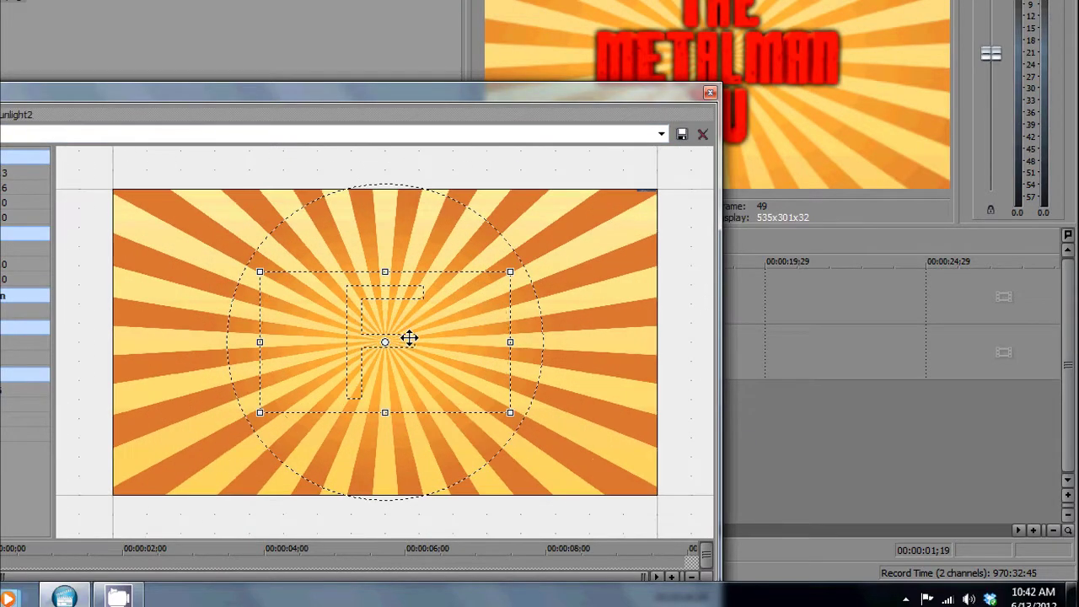
drag(500, 250, 643, 132)
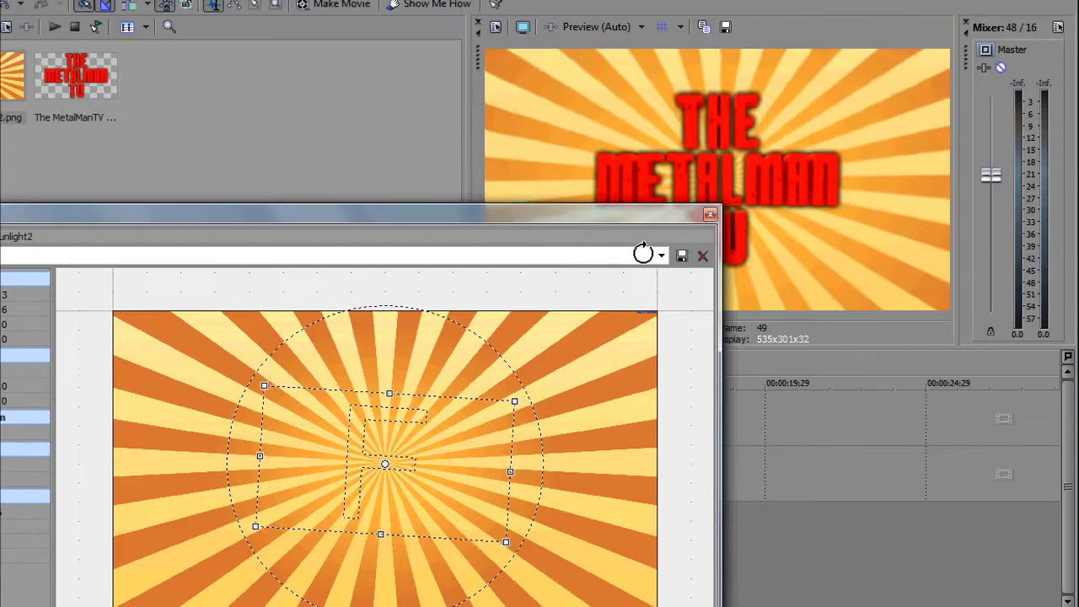
drag(643, 252, 643, 234)
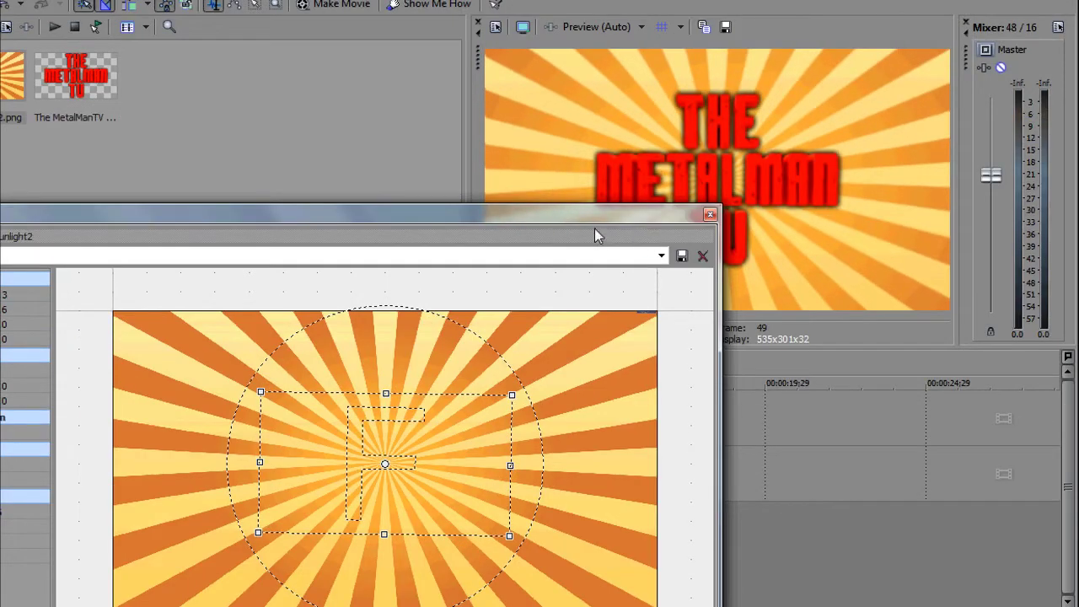
click(660, 256)
click(570, 405)
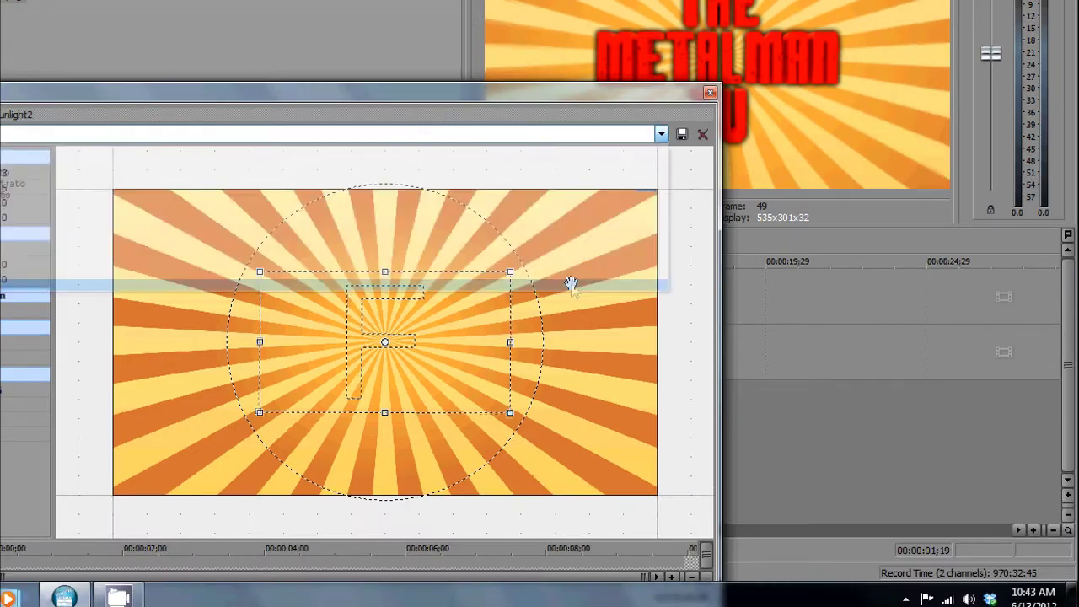
drag(589, 93, 721, 15)
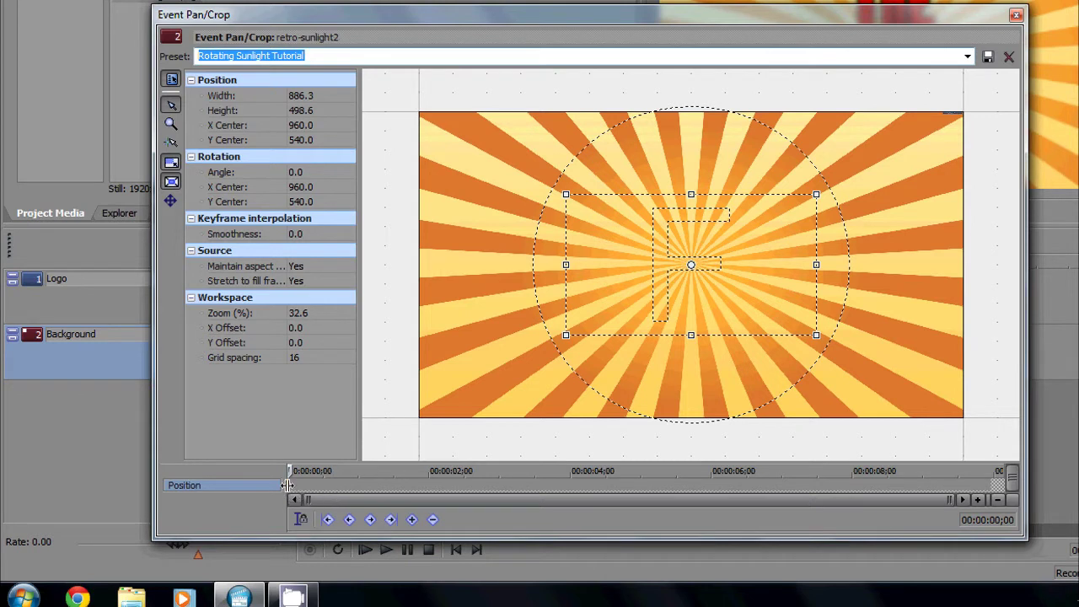
Set the first pan/crop keyframe at 00:00:00;00 to linear interpolation.
right_click(290, 492)
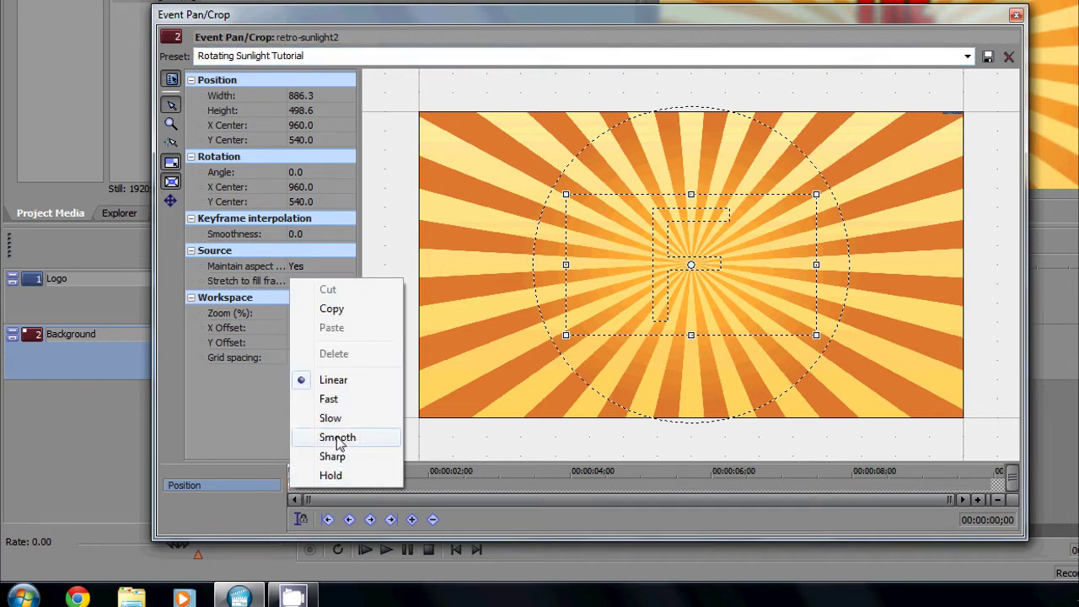
click(337, 381)
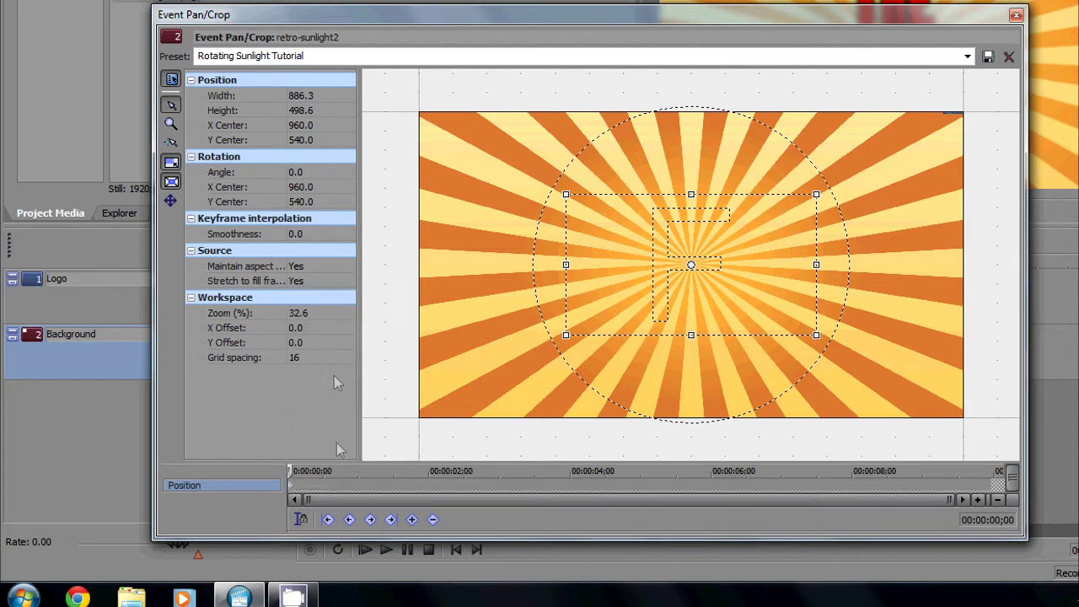
right_click(290, 490)
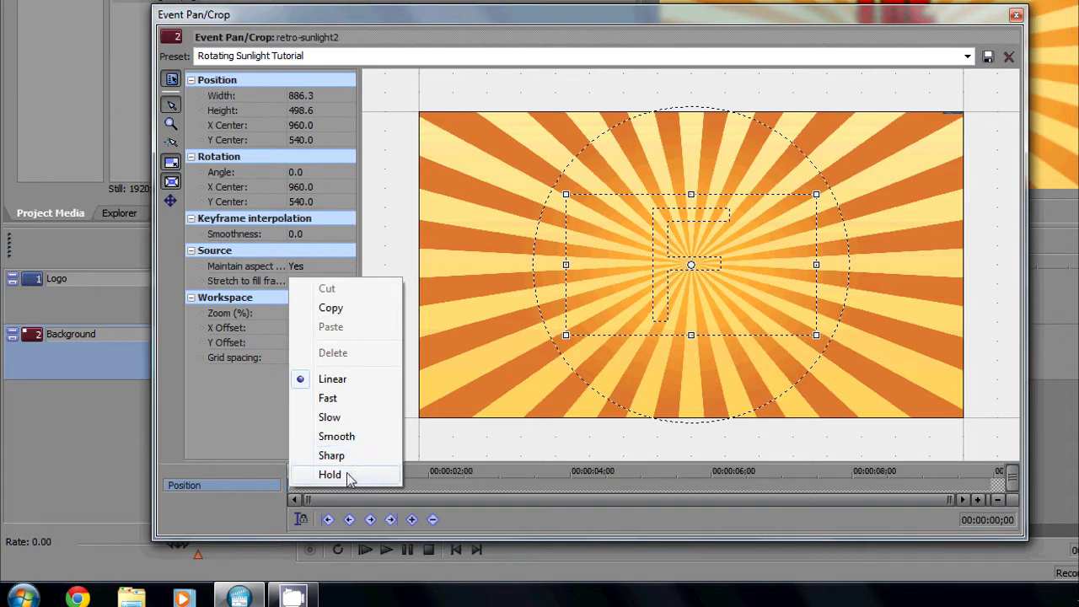
click(365, 384)
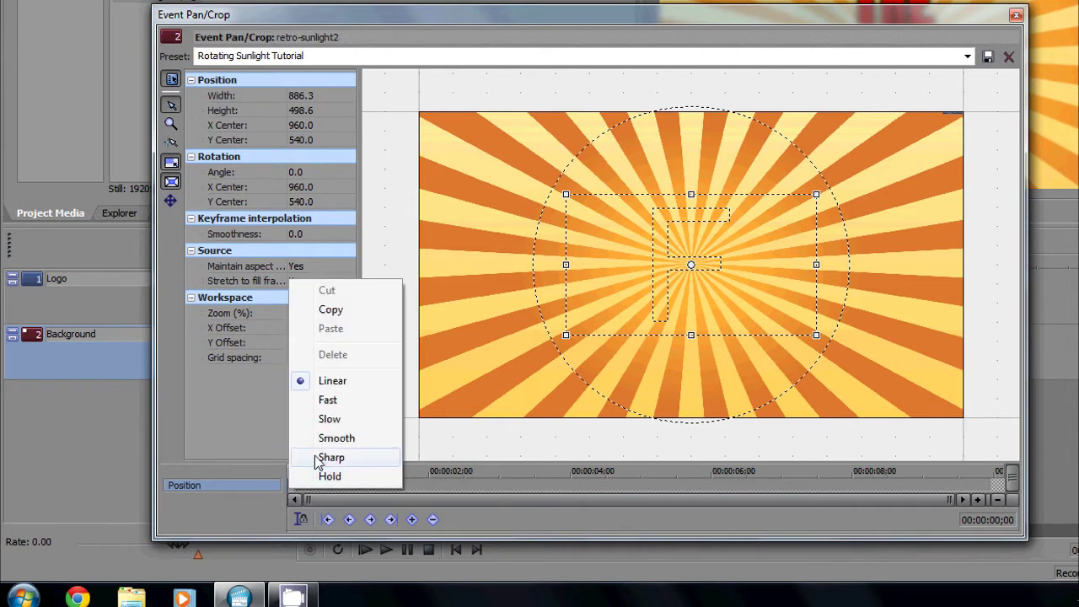
right_click(291, 491)
click(330, 422)
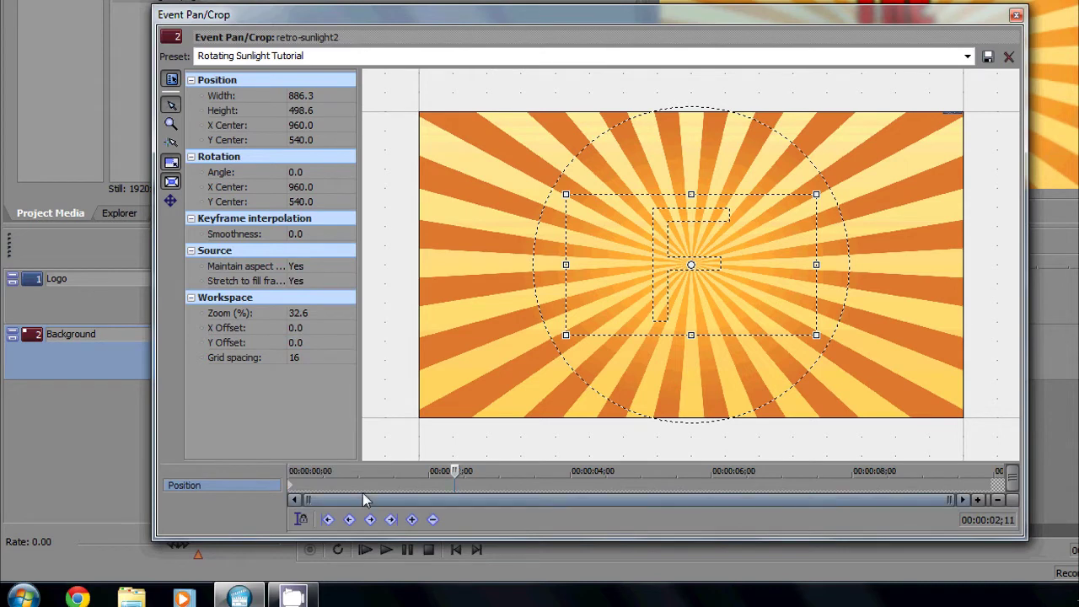
click(289, 488)
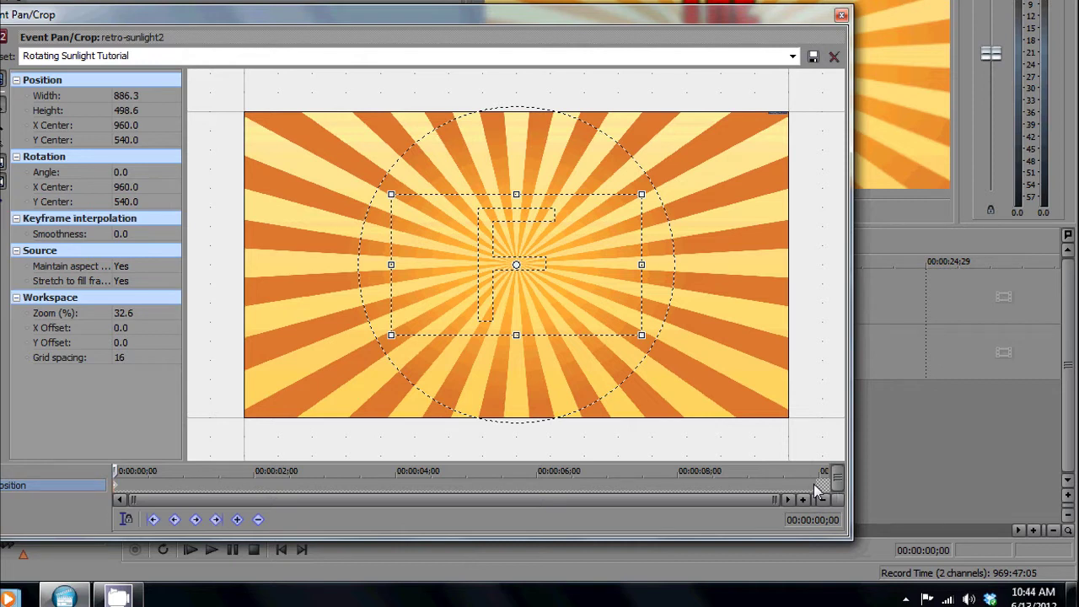
Create a keyframe at the clip's last frame, 00:00:09;29, and set it to linear.
click(802, 472)
key(Right)
key(Right)
key(Right)
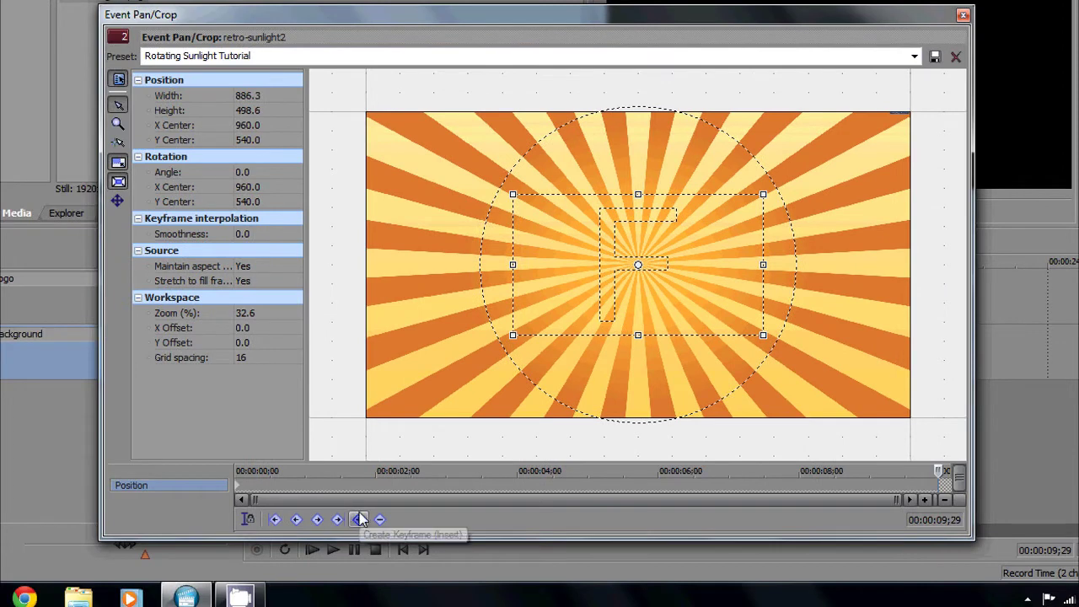
click(360, 520)
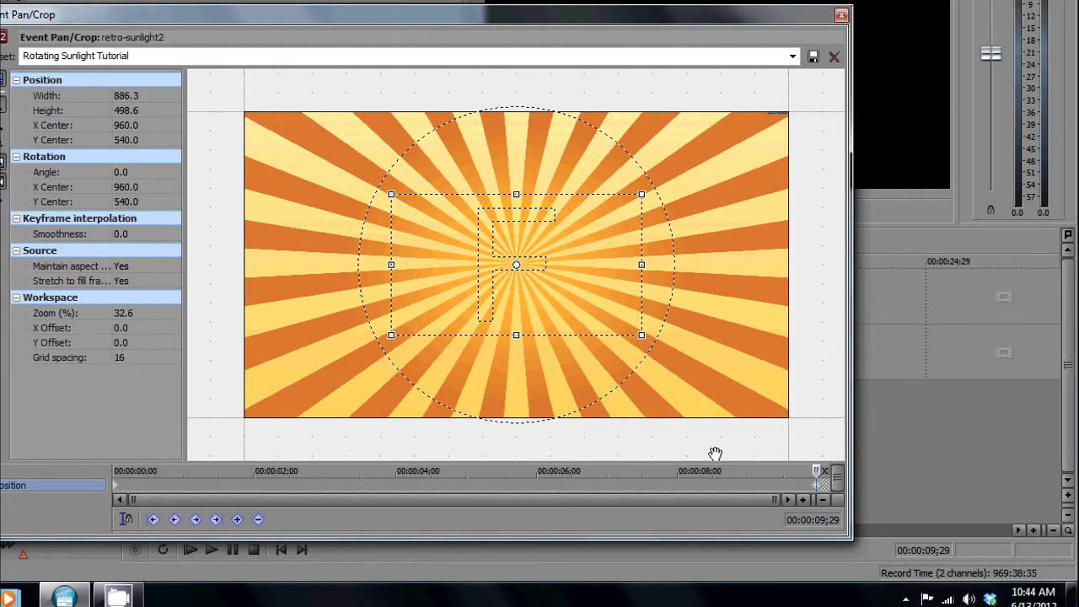
click(815, 470)
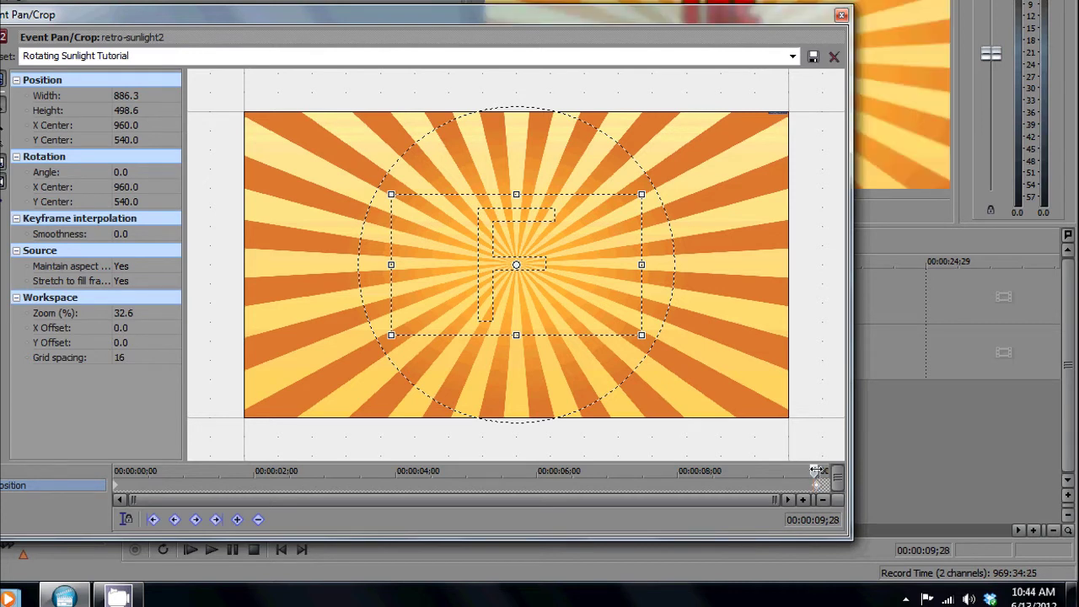
click(816, 471)
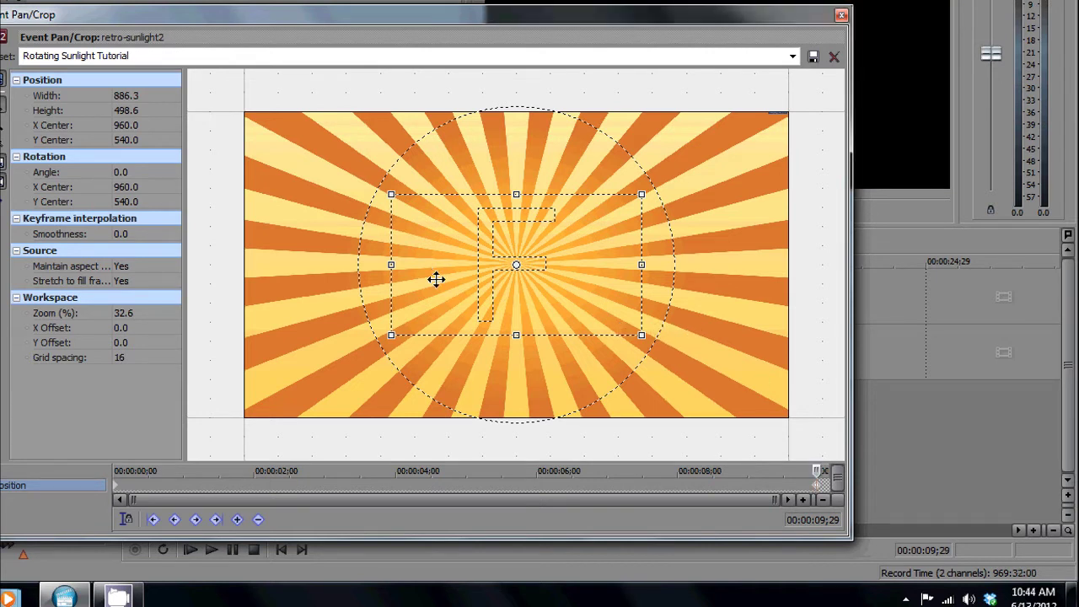
right_click(815, 489)
click(830, 378)
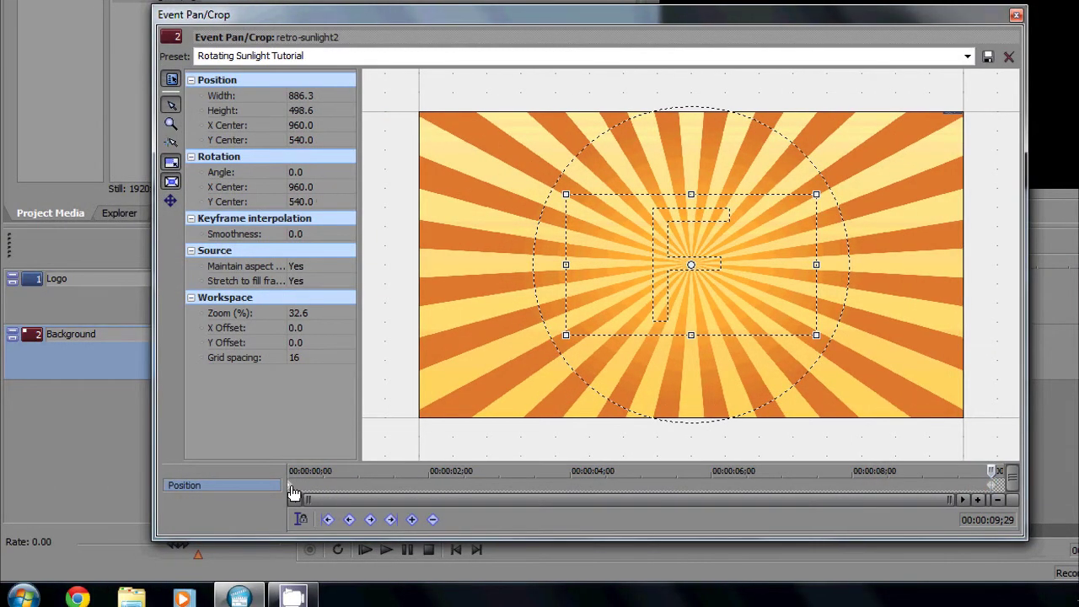
click(293, 493)
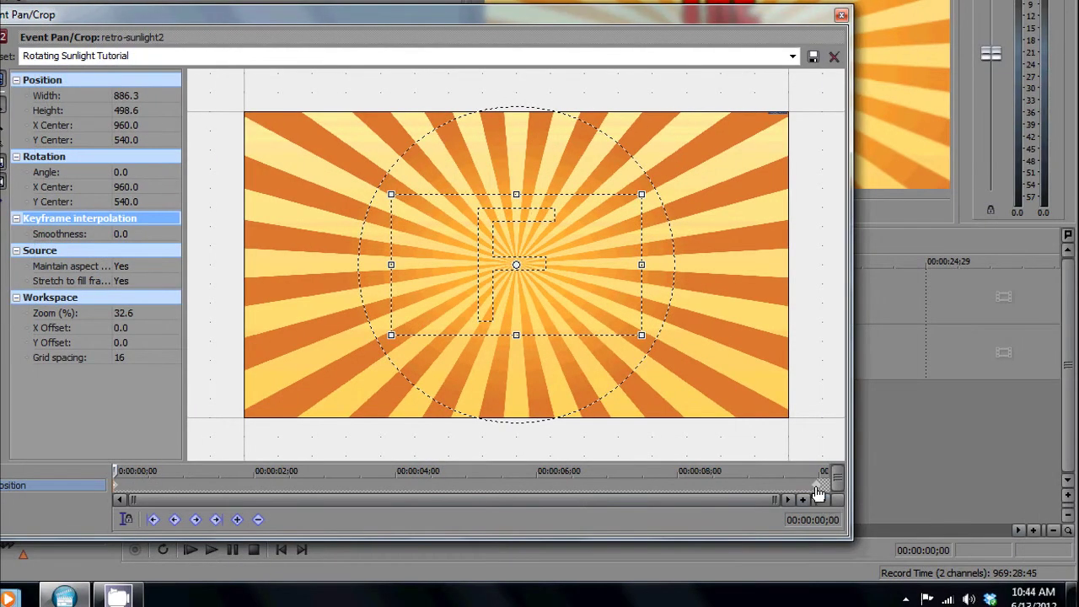
Give the end keyframe at 00:00:09;29 a rotation angle of 100°.
click(815, 487)
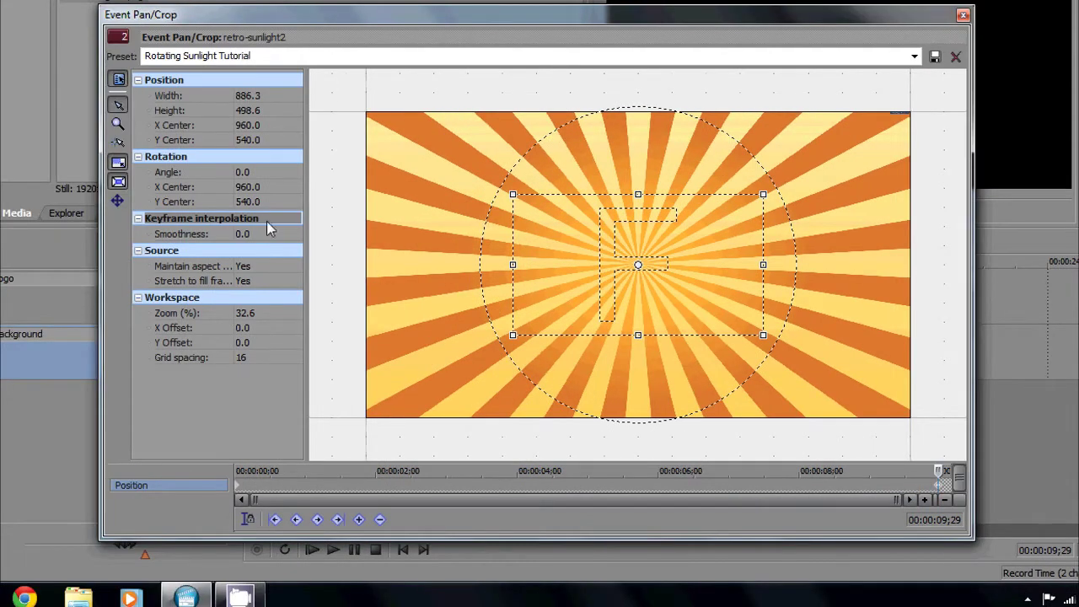
click(122, 172)
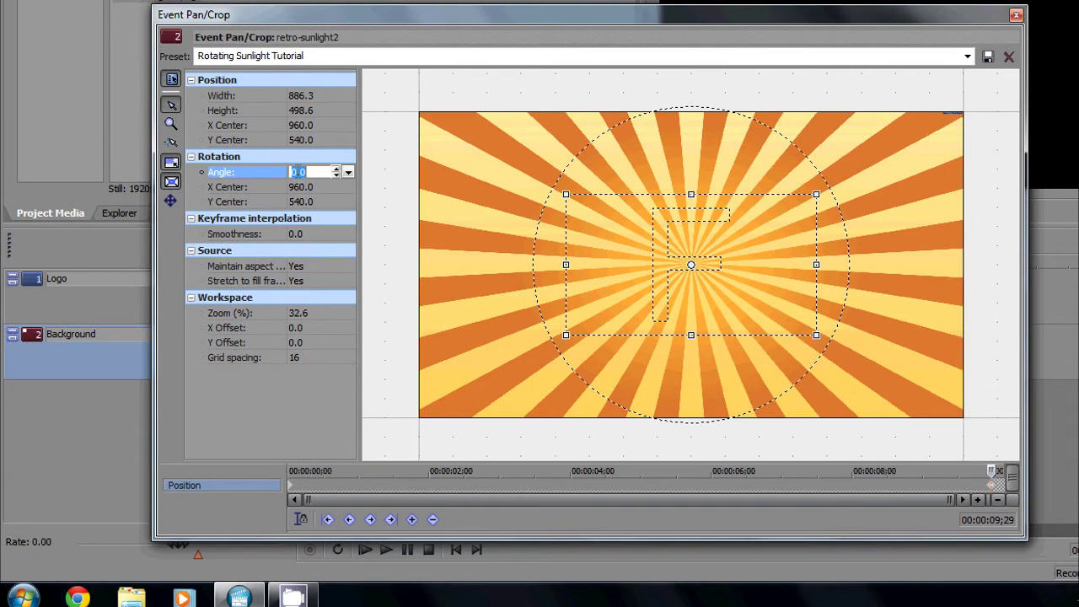
text(100)
key(Return)
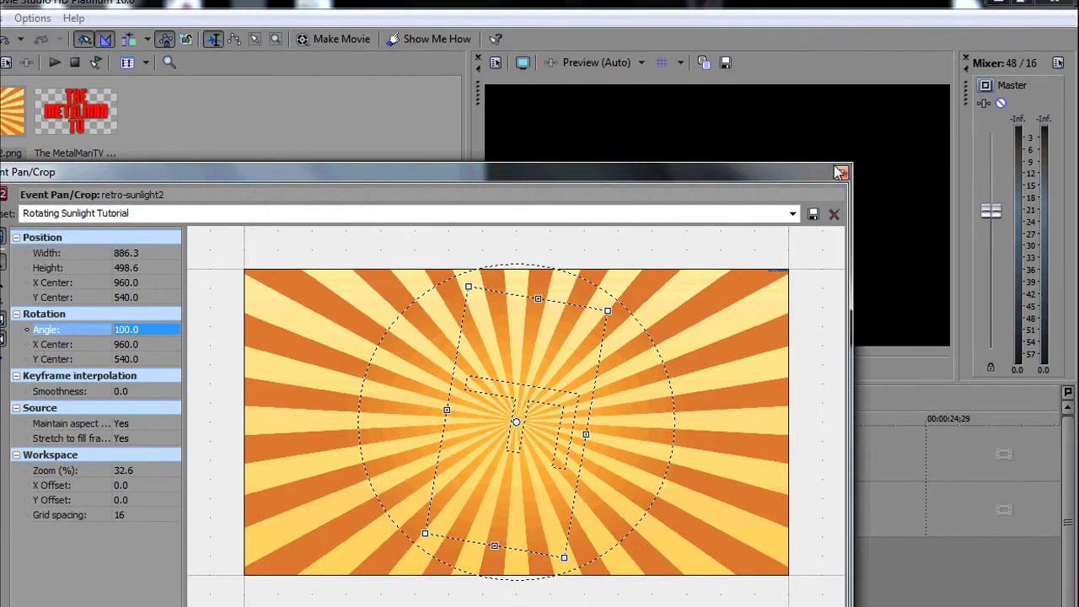
Close Pan/Crop and play the project to watch the sunburst rotating behind the logo.
click(841, 173)
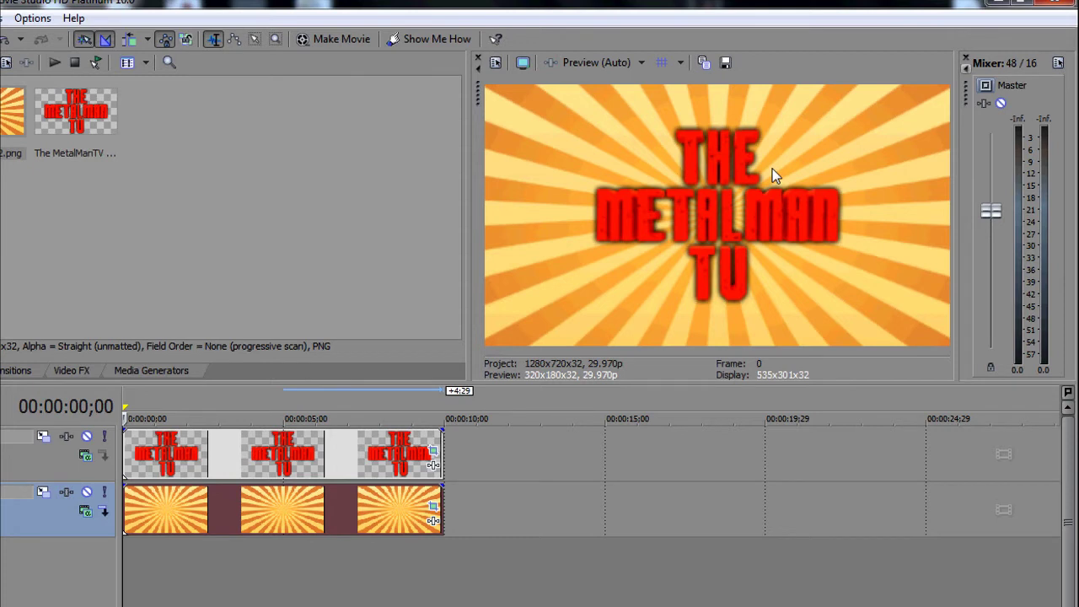
key(space)
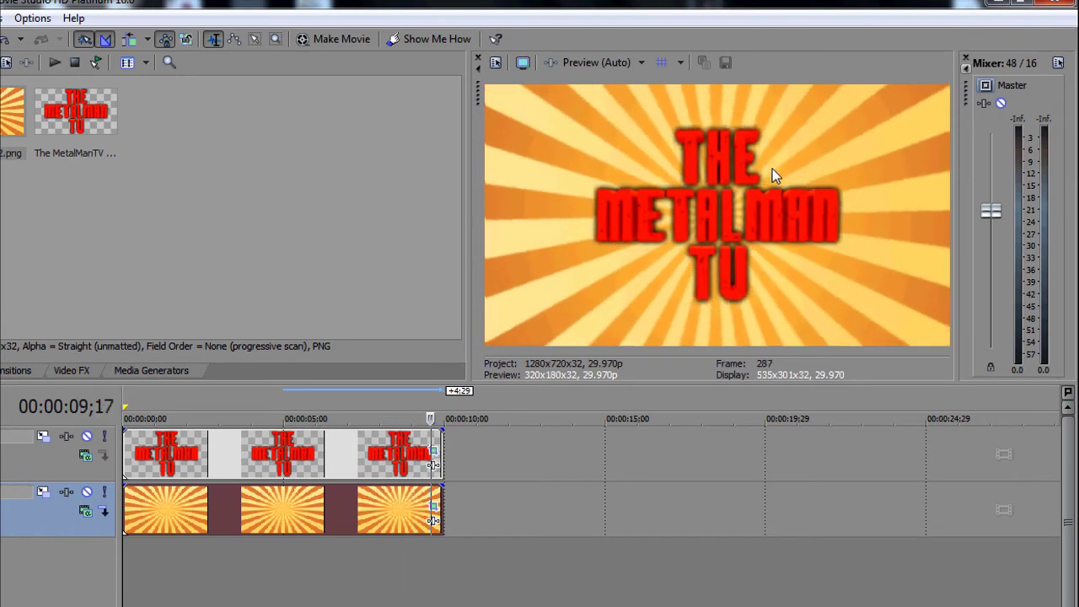
key(space)
key(space)
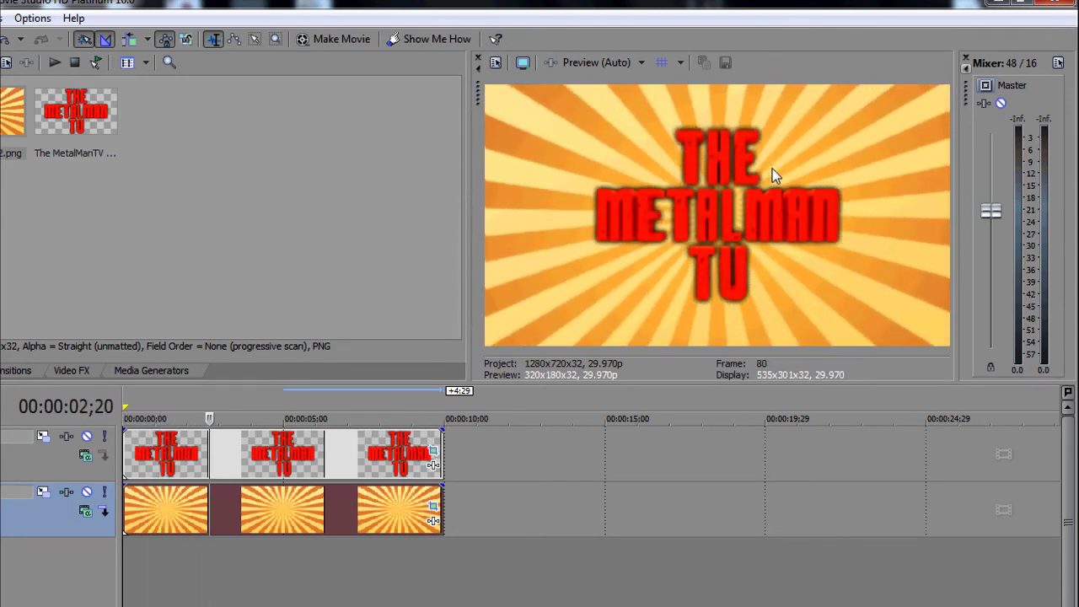
key(space)
Set the end keyframe's rotation angle to 350° and play back to preview it.
click(432, 506)
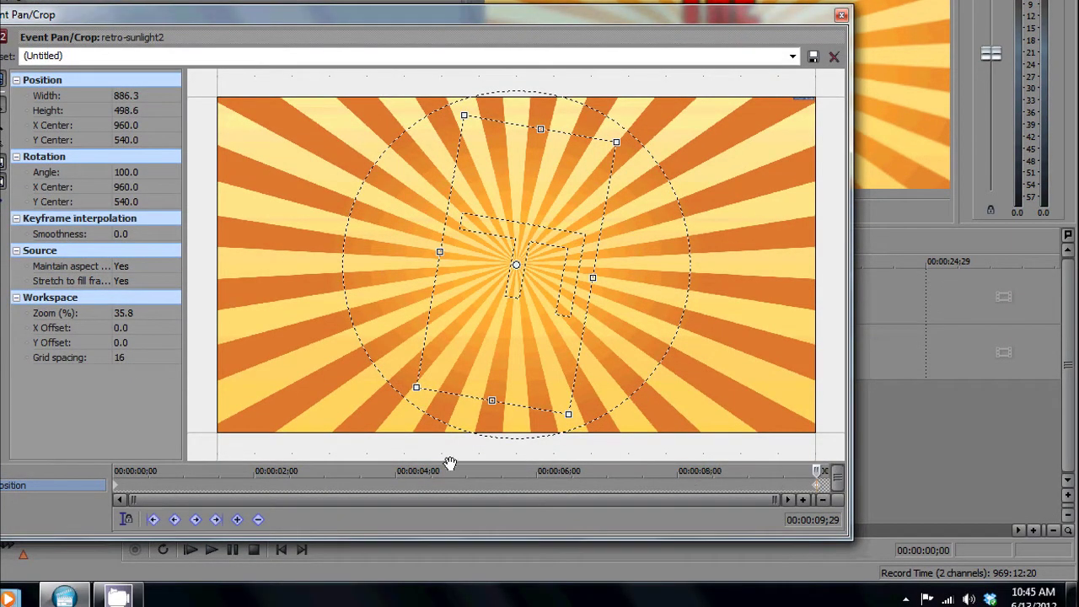
click(820, 489)
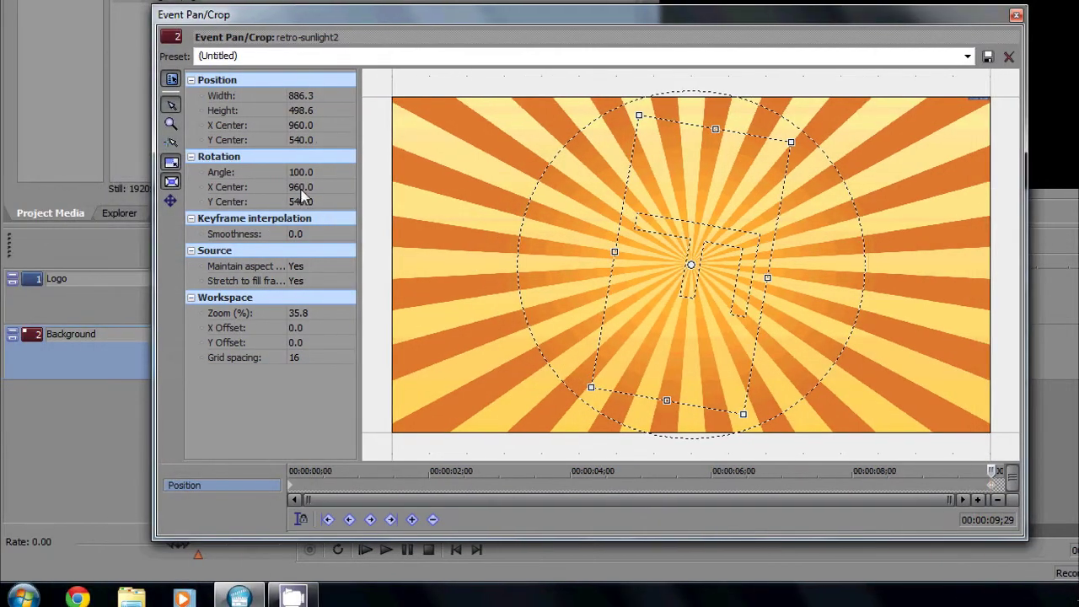
double_click(127, 172)
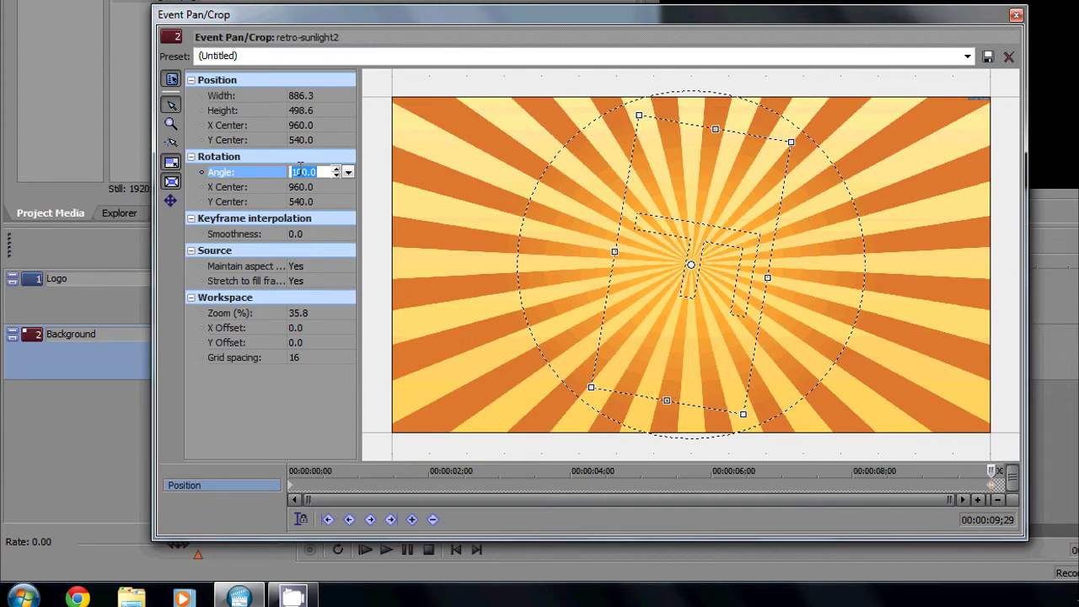
text(350)
key(Return)
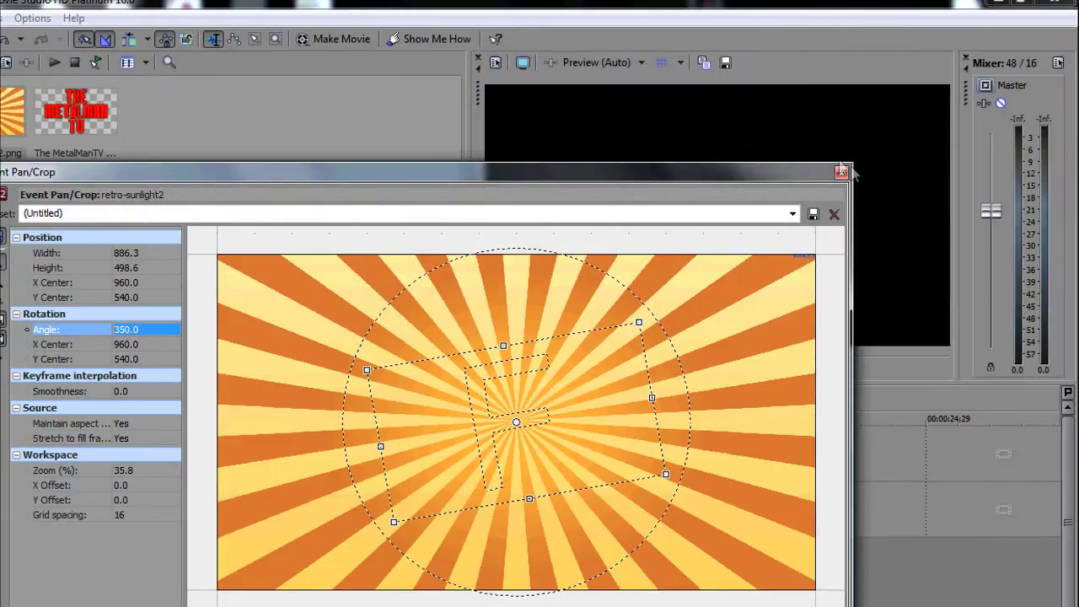
click(841, 172)
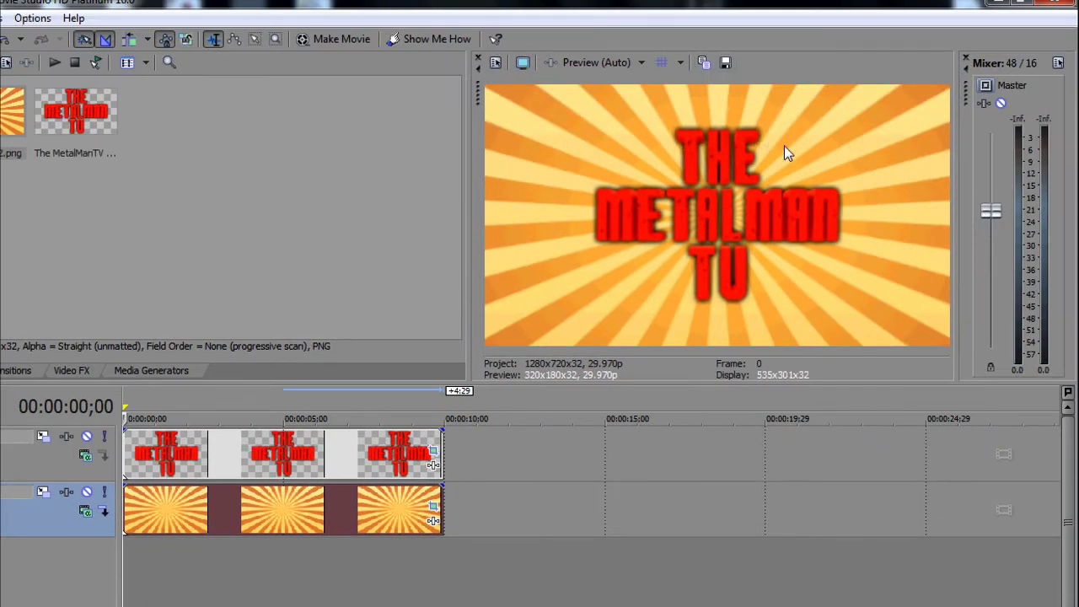
key(space)
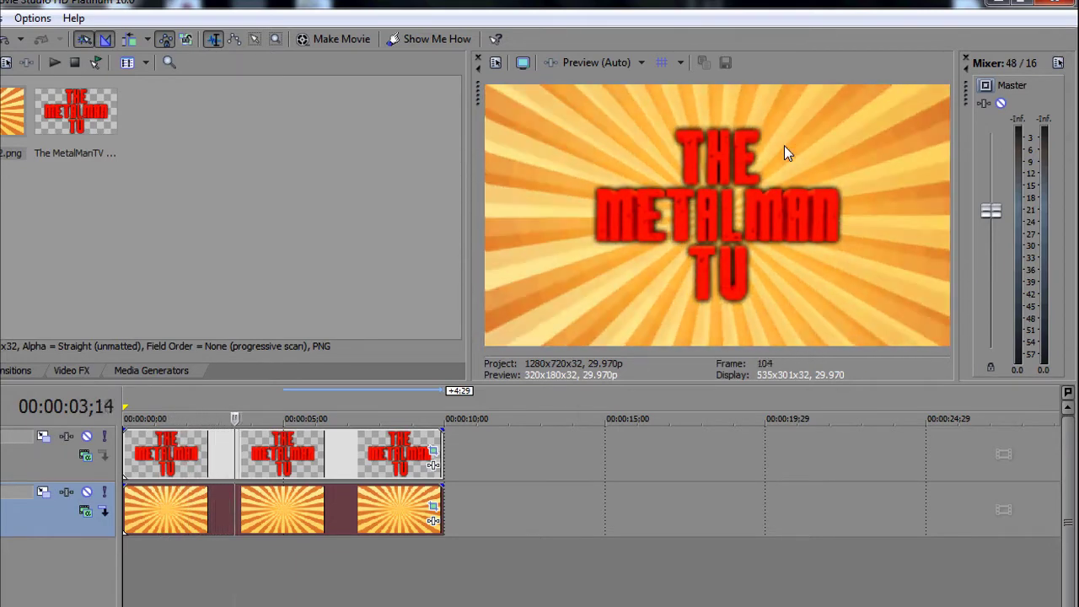
key(space)
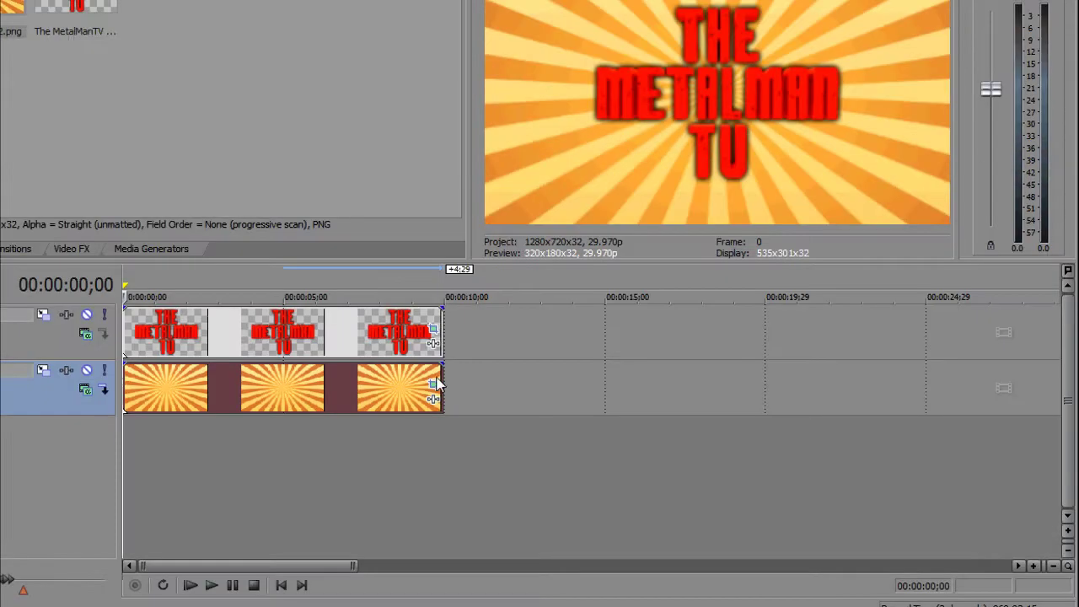
Restore the end keyframe's rotation angle to 100° and close Pan/Crop.
click(432, 506)
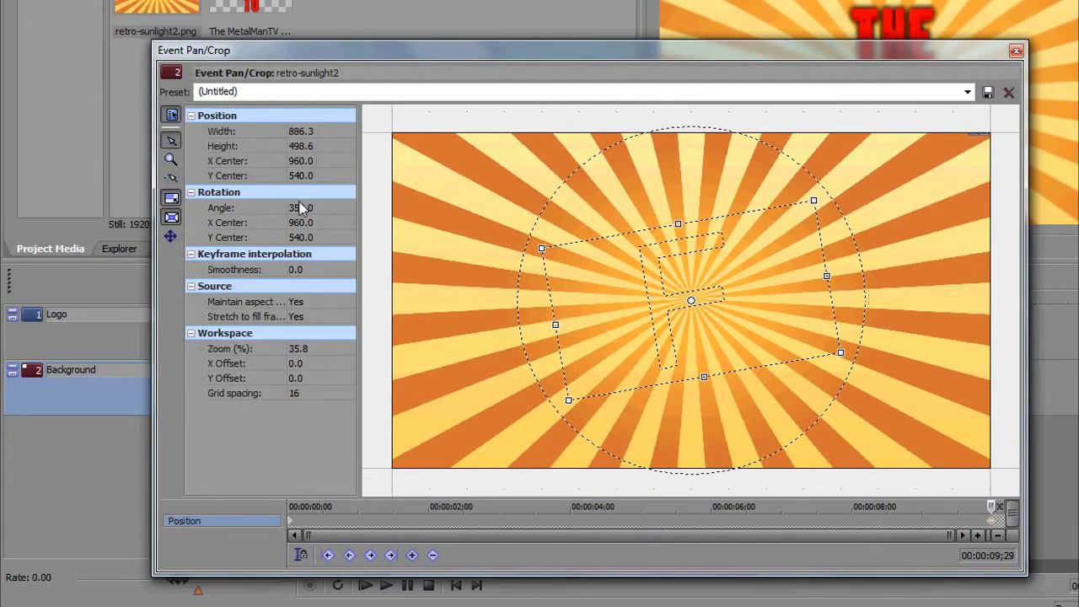
click(301, 207)
text(10)
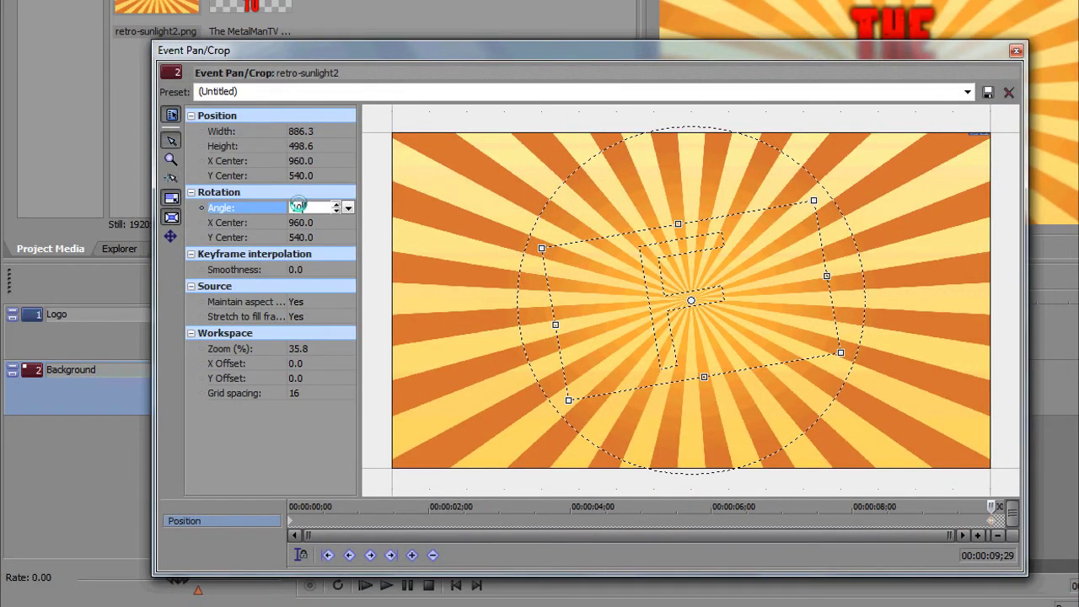
key(Return)
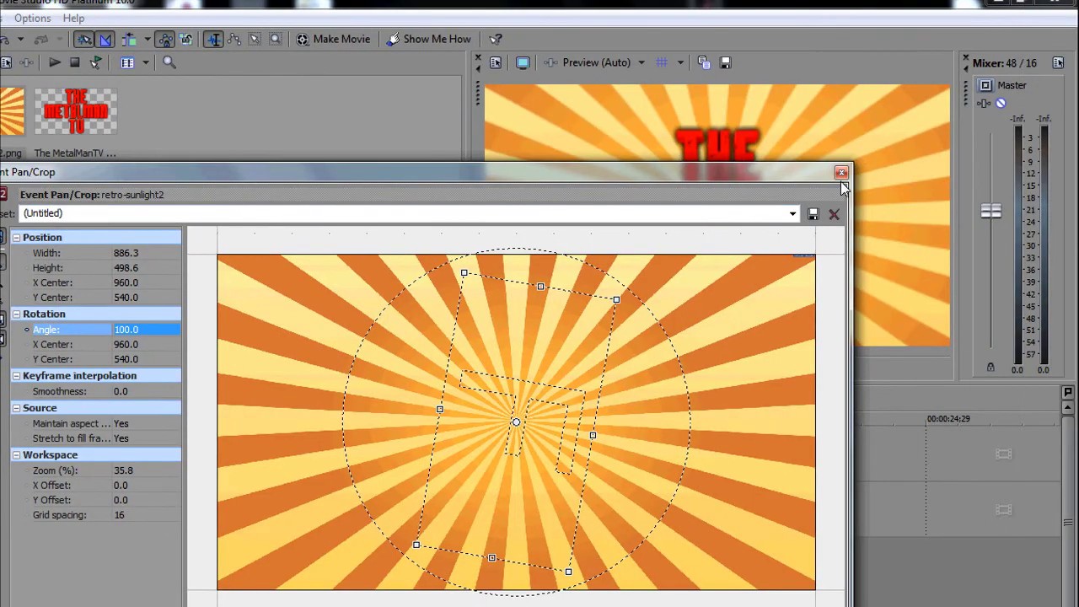
click(841, 174)
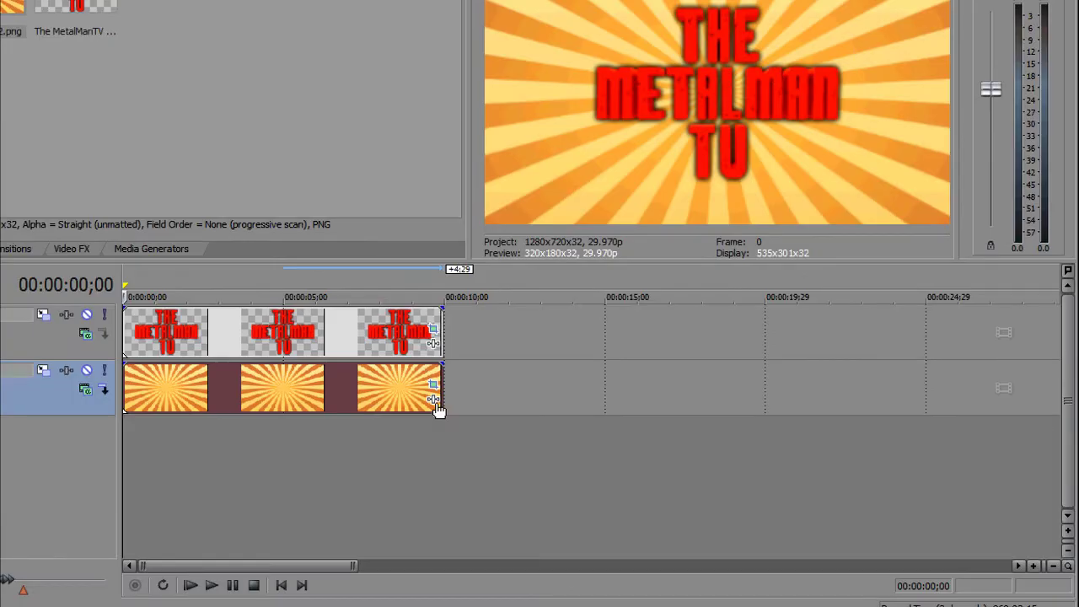
Add Sony Brightness and Contrast and Sony HSL Adjust effects to the sunburst clip.
click(435, 401)
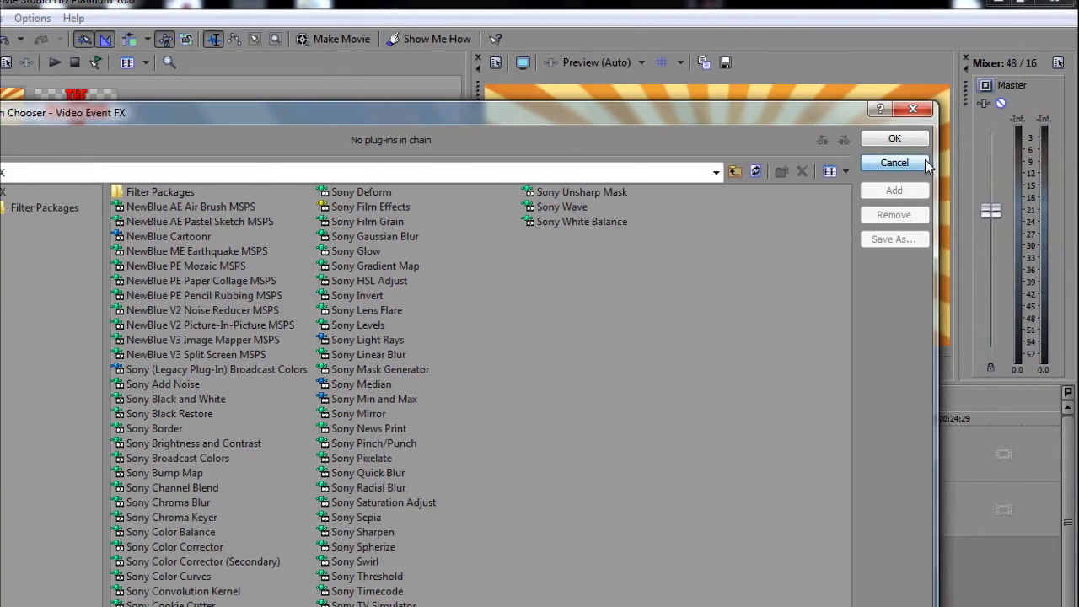
click(1064, 162)
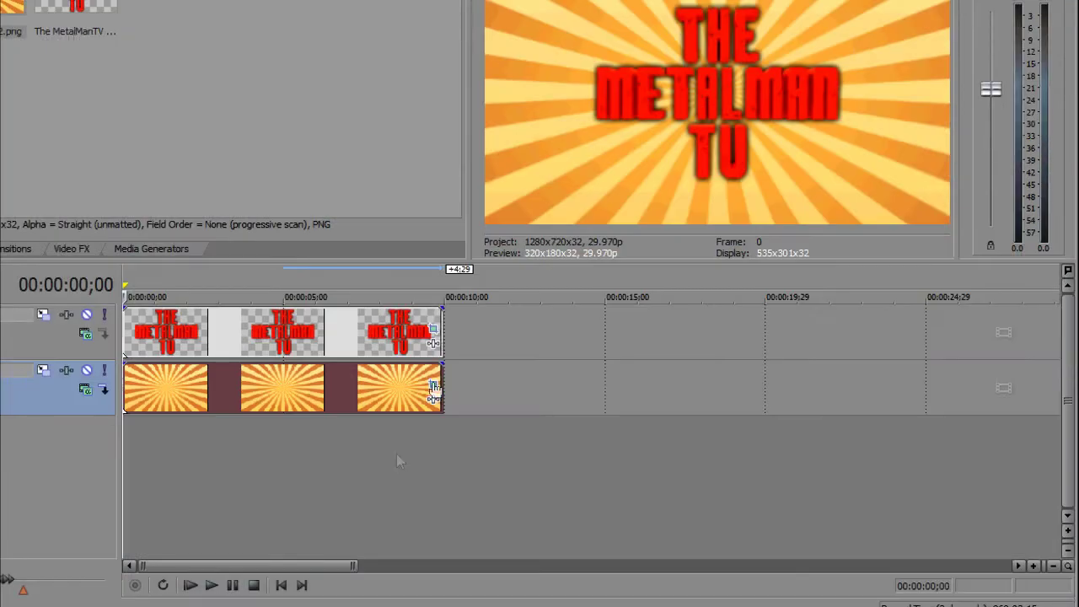
click(433, 389)
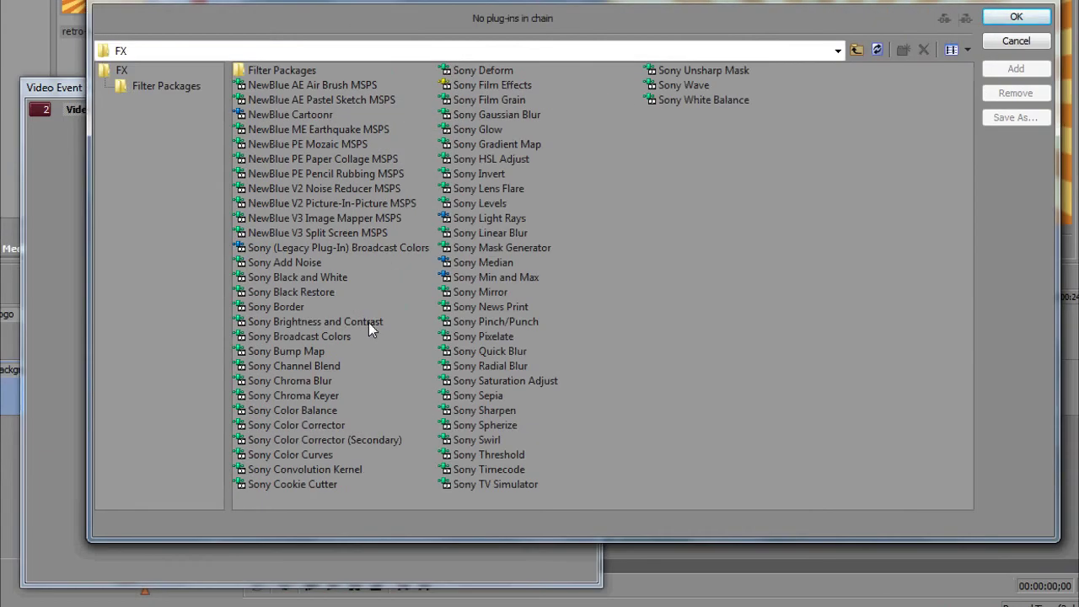
double_click(368, 322)
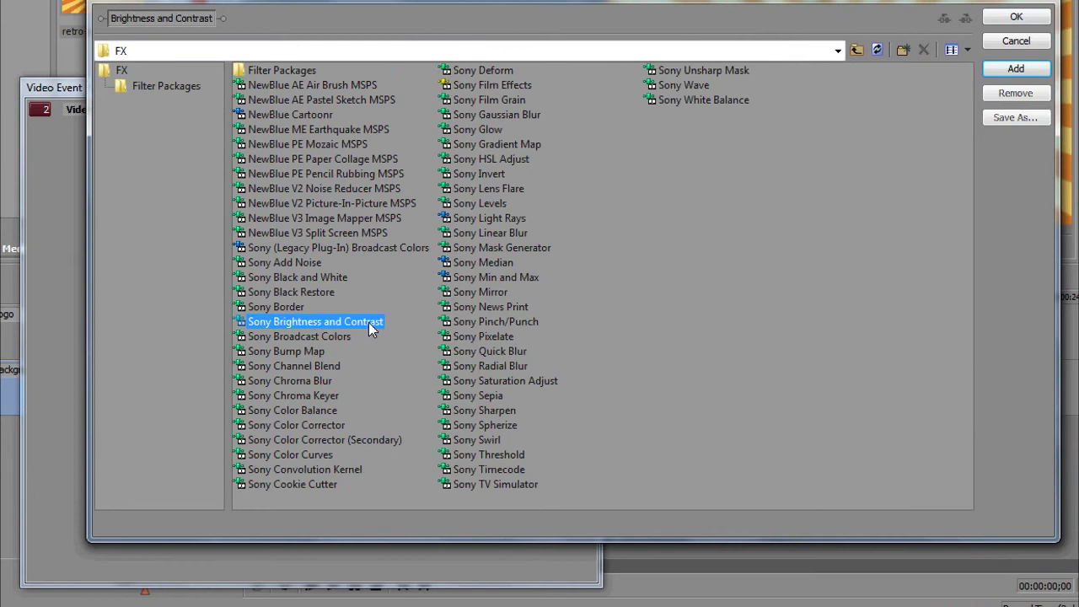
click(502, 158)
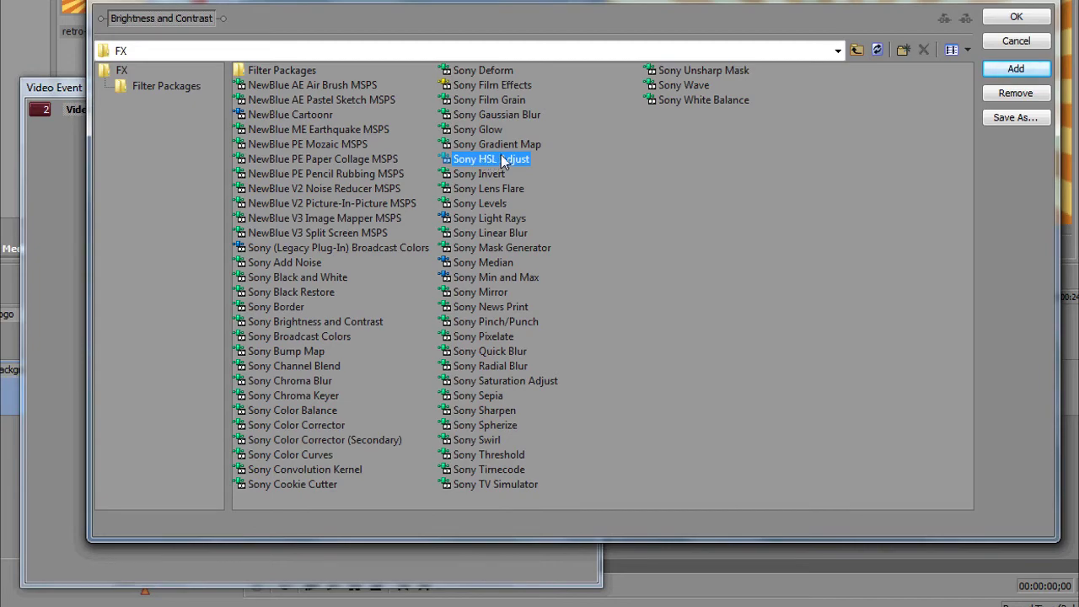
double_click(502, 159)
click(1016, 17)
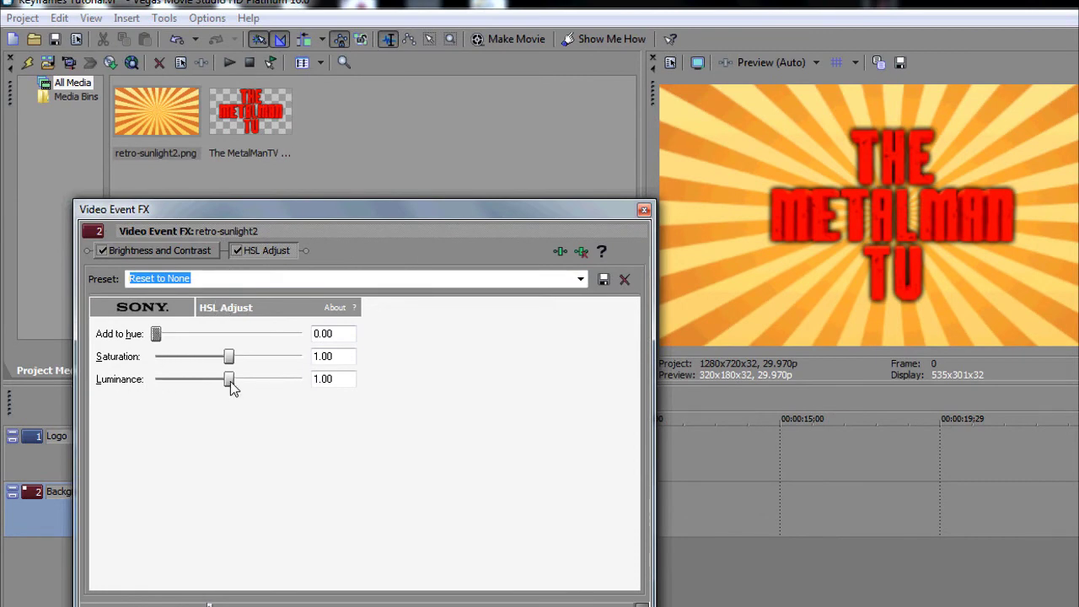
Shift the sunburst background's HSL Add to hue value to 0.98.
mouse_move(230, 381)
mouse_down()
mouse_move(261, 381)
mouse_move(229, 386)
mouse_up()
double_click(324, 334)
text(0.98)
key(Return)
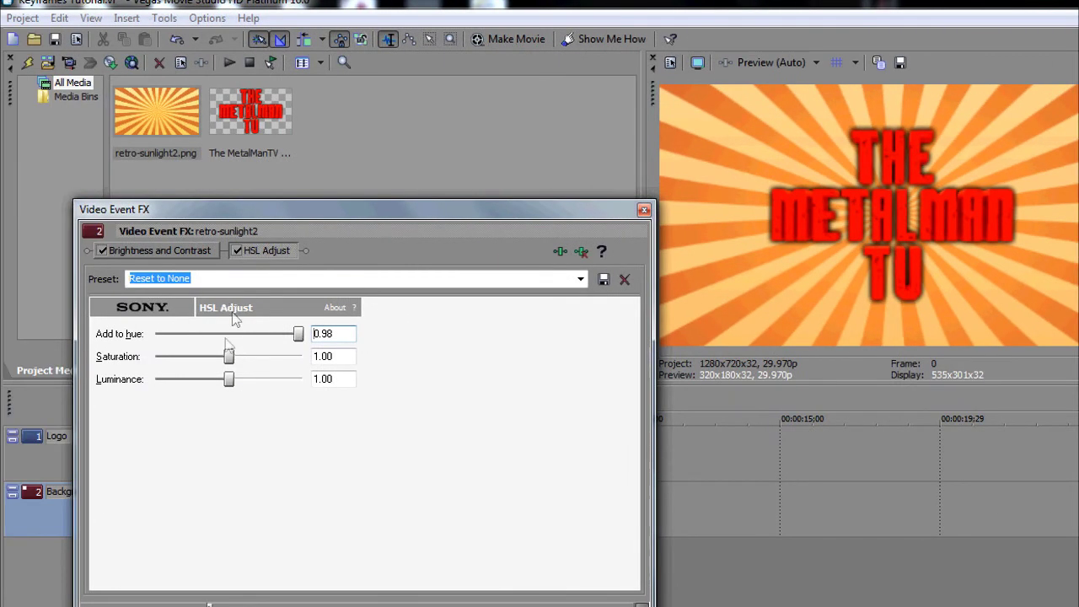
Set the Brightness and Contrast effect to brightness -0.02 and contrast 0.25.
click(204, 250)
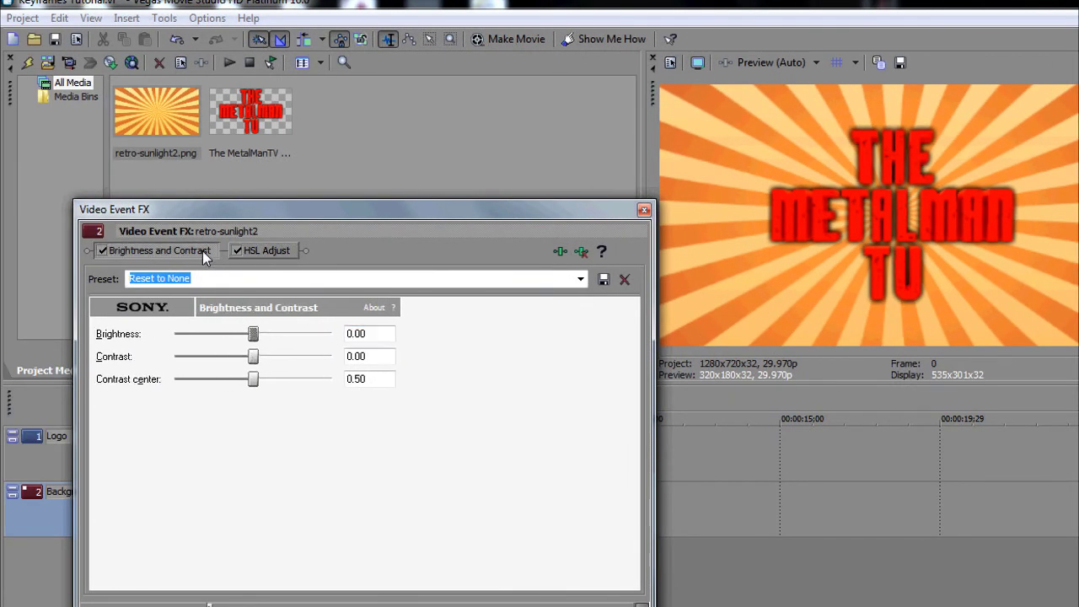
double_click(359, 333)
text(-0.02)
key(Return)
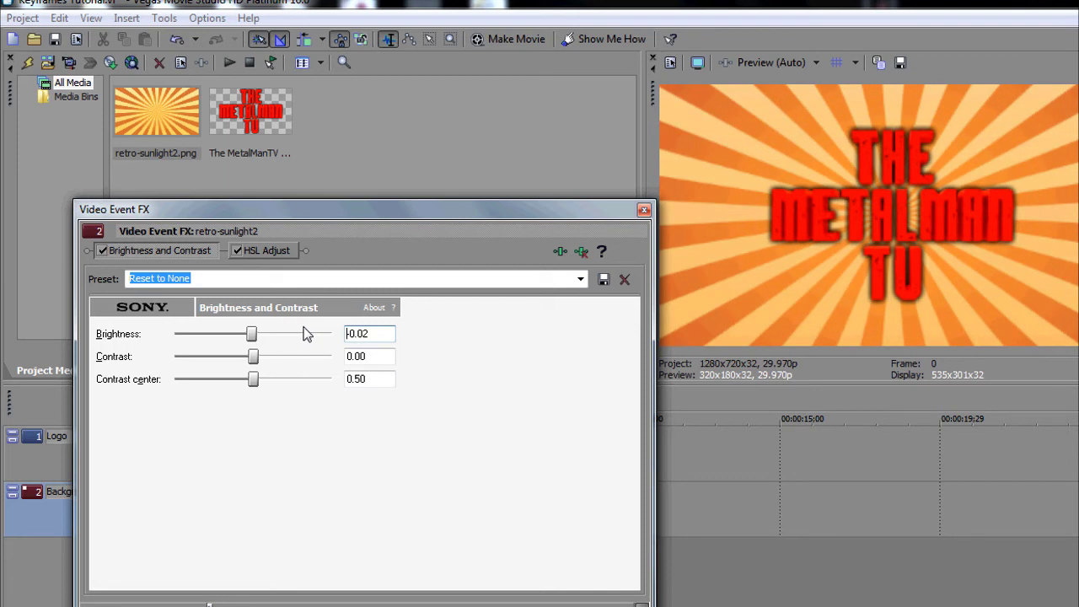
double_click(350, 356)
text(0.15)
key(Return)
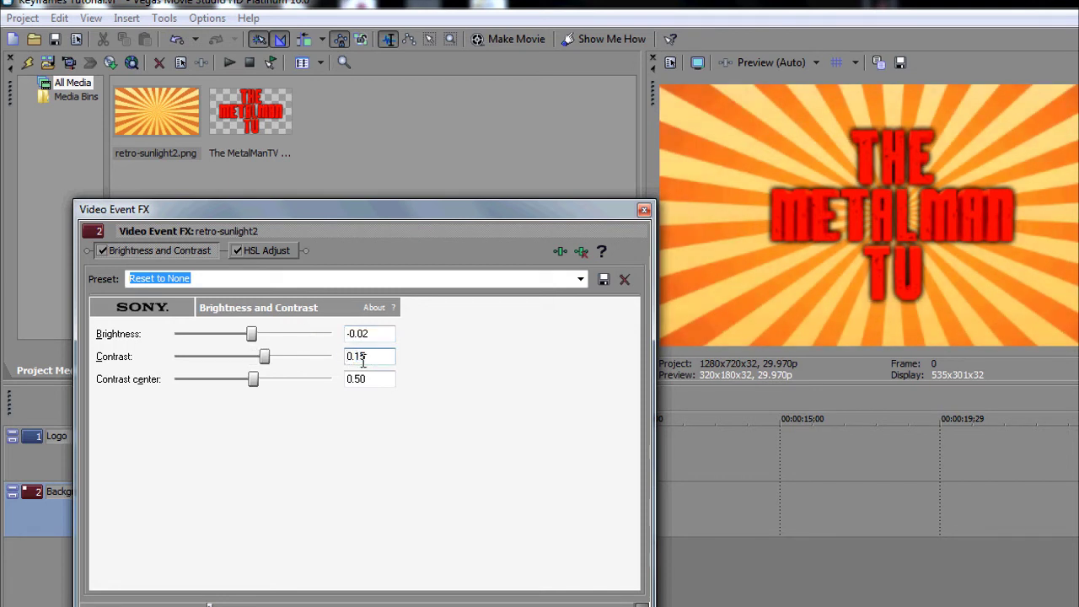
drag(366, 357, 355, 357)
text(25)
key(Return)
Close the Video Event FX window and set the preview quality to Preview (Full).
click(643, 210)
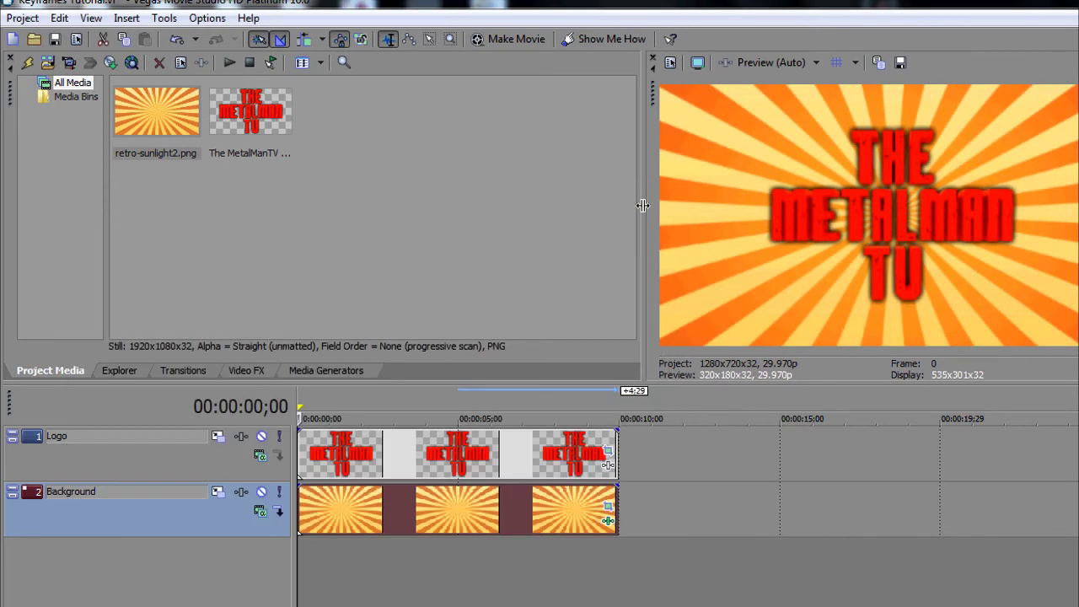
click(750, 64)
mouse_move(751, 101)
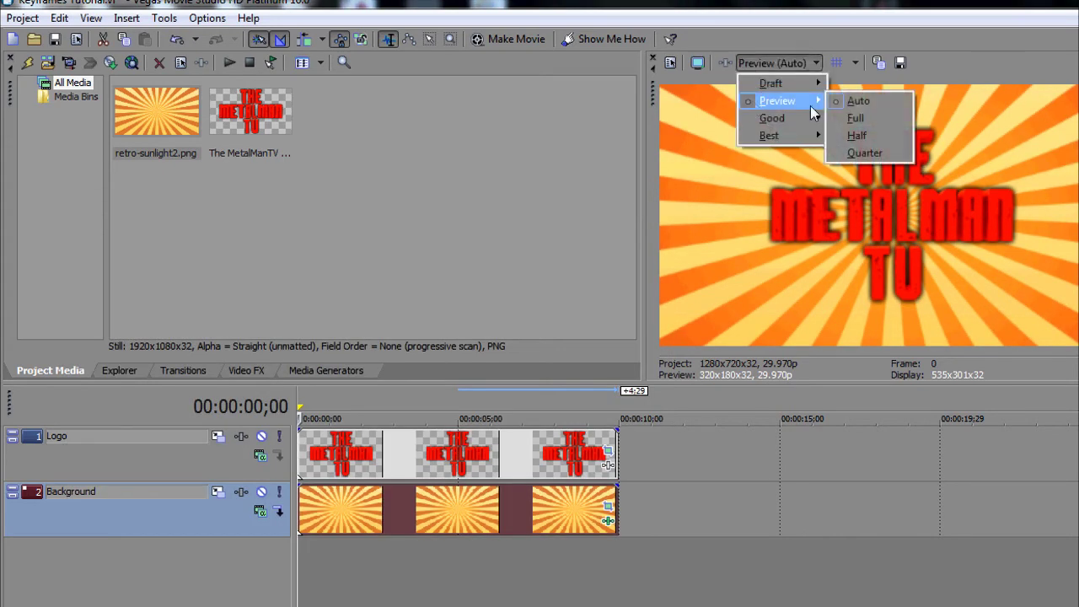
click(853, 115)
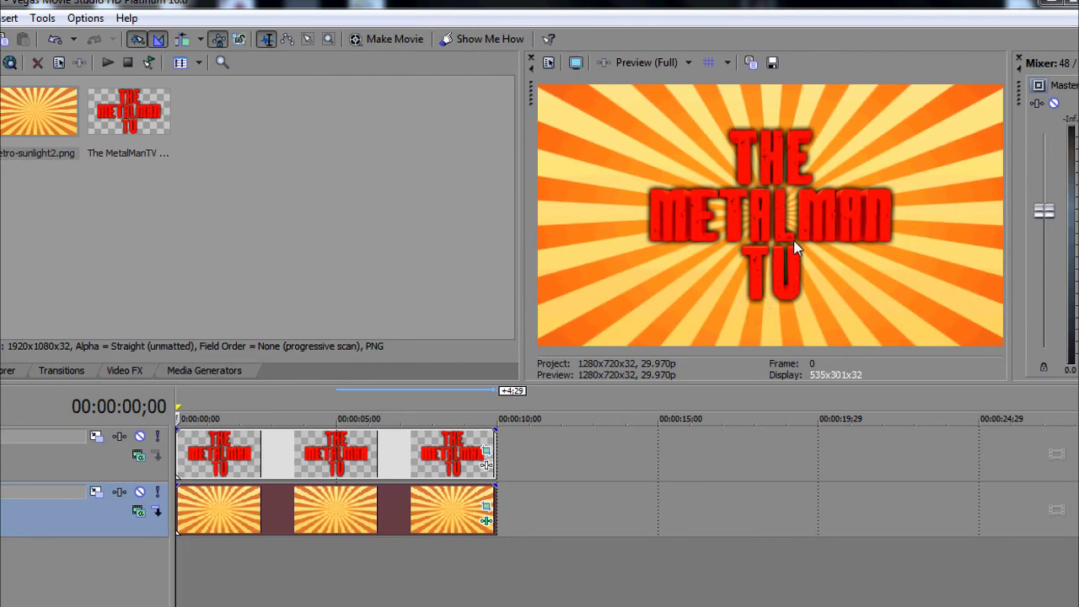